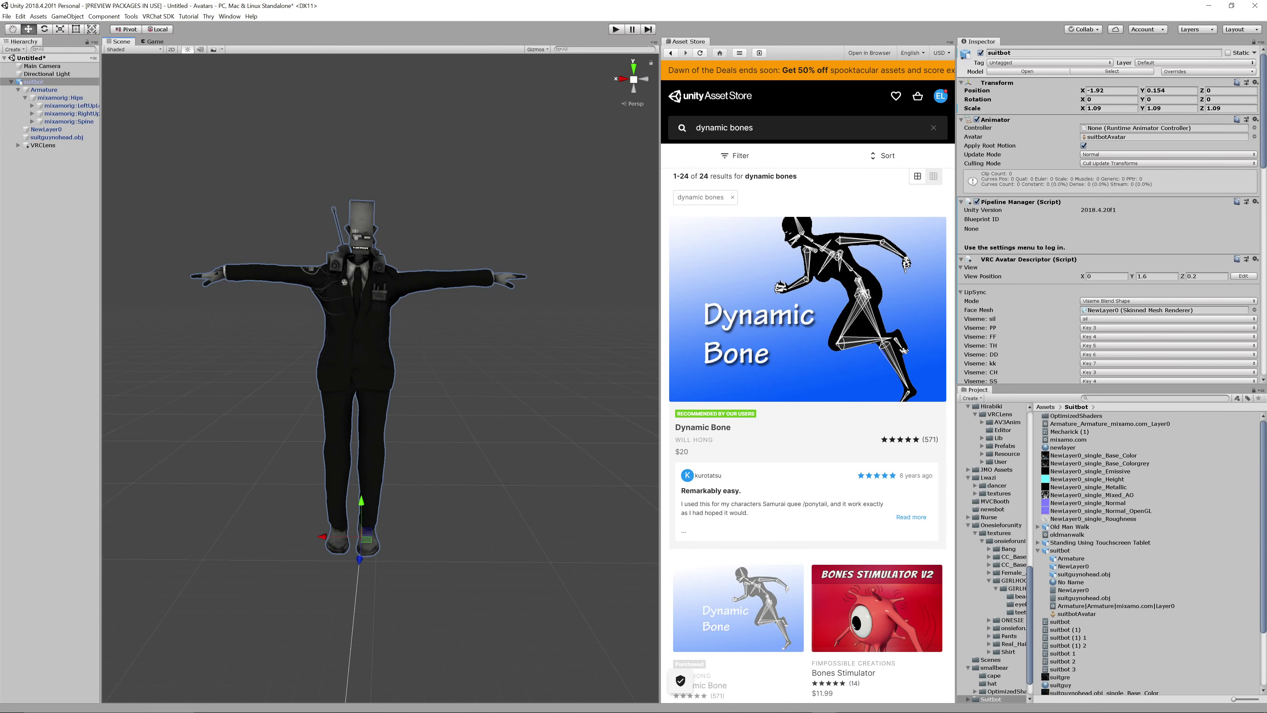
Shift suitbot slightly along X, enter play mode and move suitbot in the Scene view to test its motion
mouse_move(322, 536)
left_mouse_down()
mouse_move(305, 536)
mouse_move(343, 536)
left_mouse_up()
key("ctrl+p")
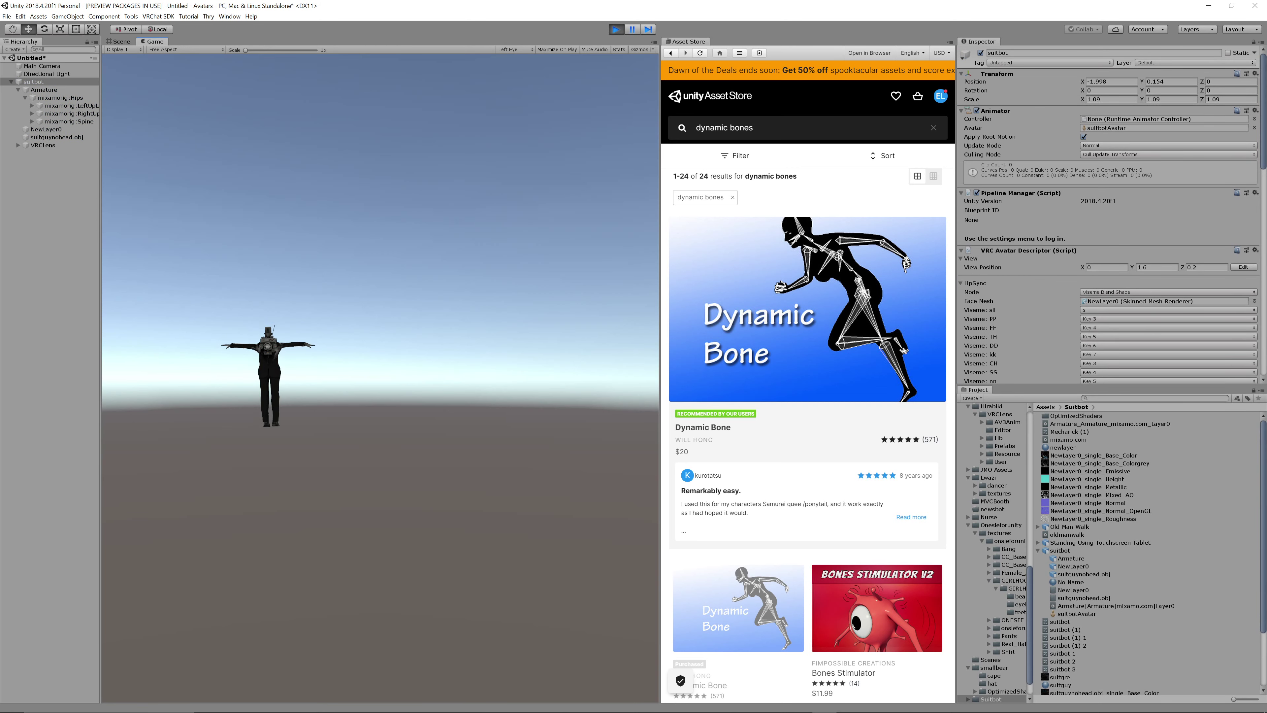
key("ctrl+1")
mouse_move(426, 537)
left_mouse_down()
mouse_move(314, 537)
mouse_move(443, 552)
mouse_move(457, 617)
mouse_move(452, 589)
mouse_move(447, 664)
mouse_move(453, 580)
mouse_move(424, 451)
mouse_move(451, 577)
mouse_move(425, 544)
left_mouse_up()
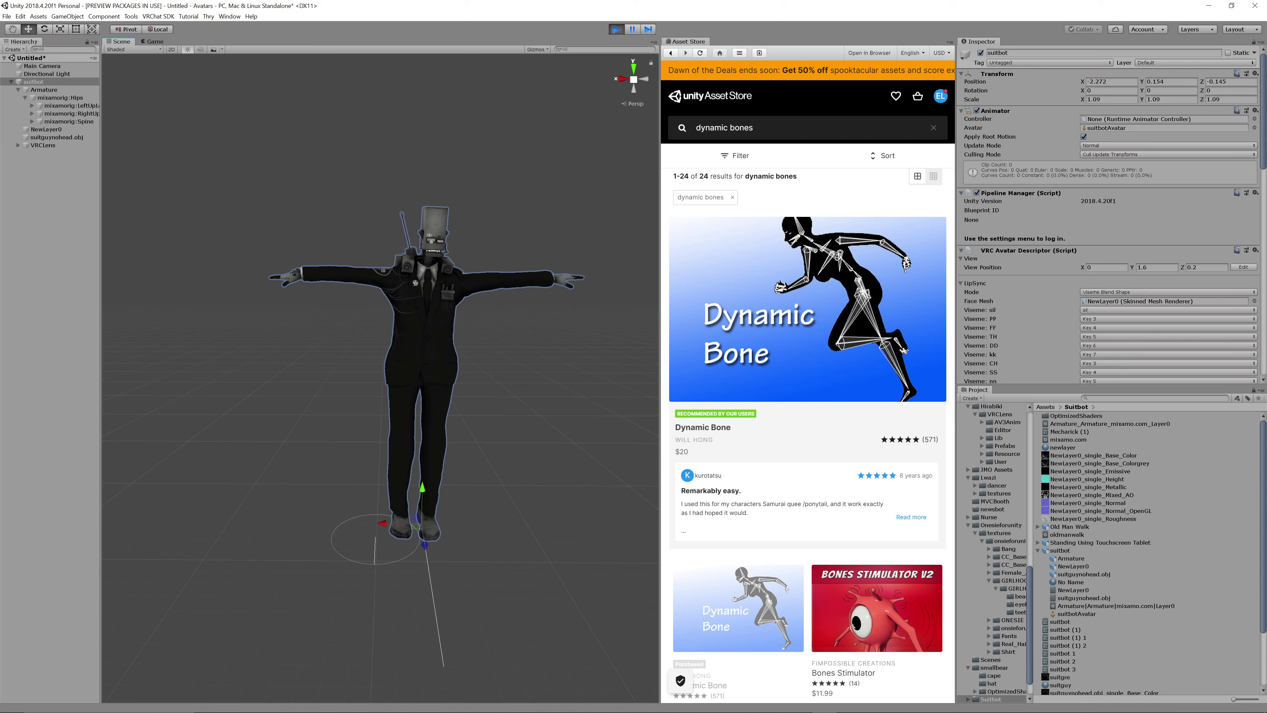
Inspect the Dynamic Bone component on the Armature and its root bone, mixamorig:Hips
left_click(44, 89)
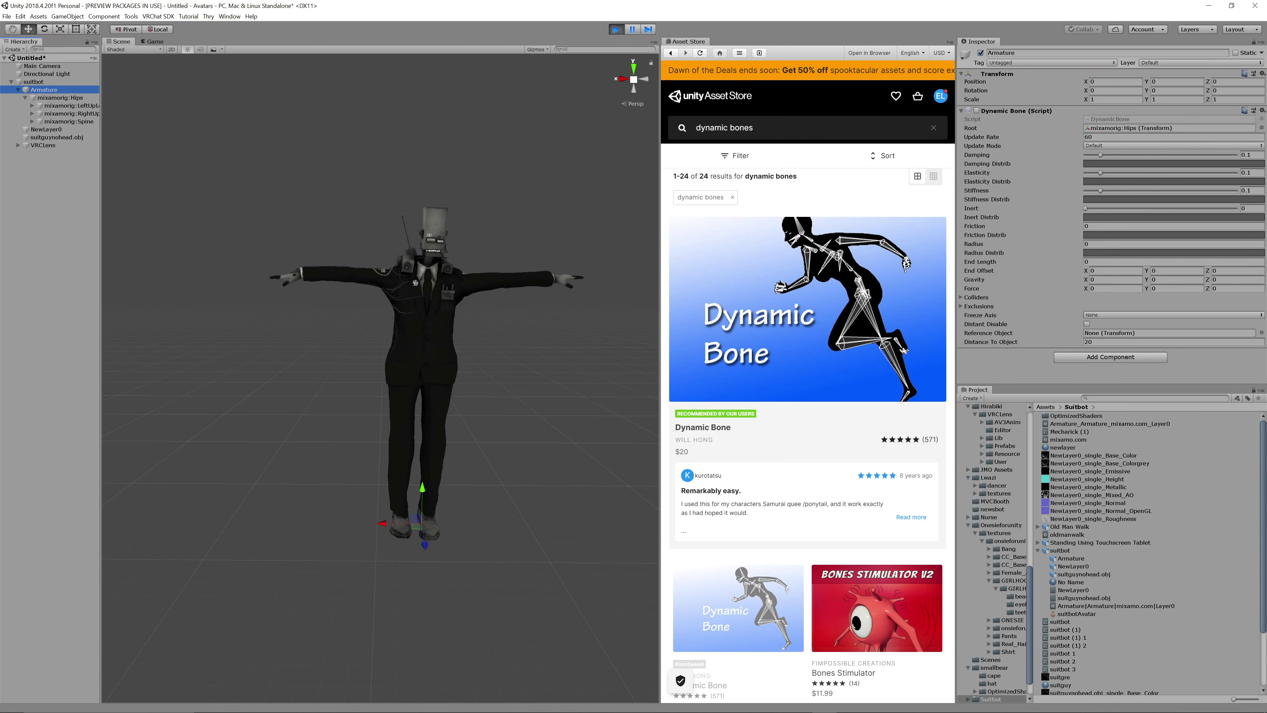
left_click(961, 111)
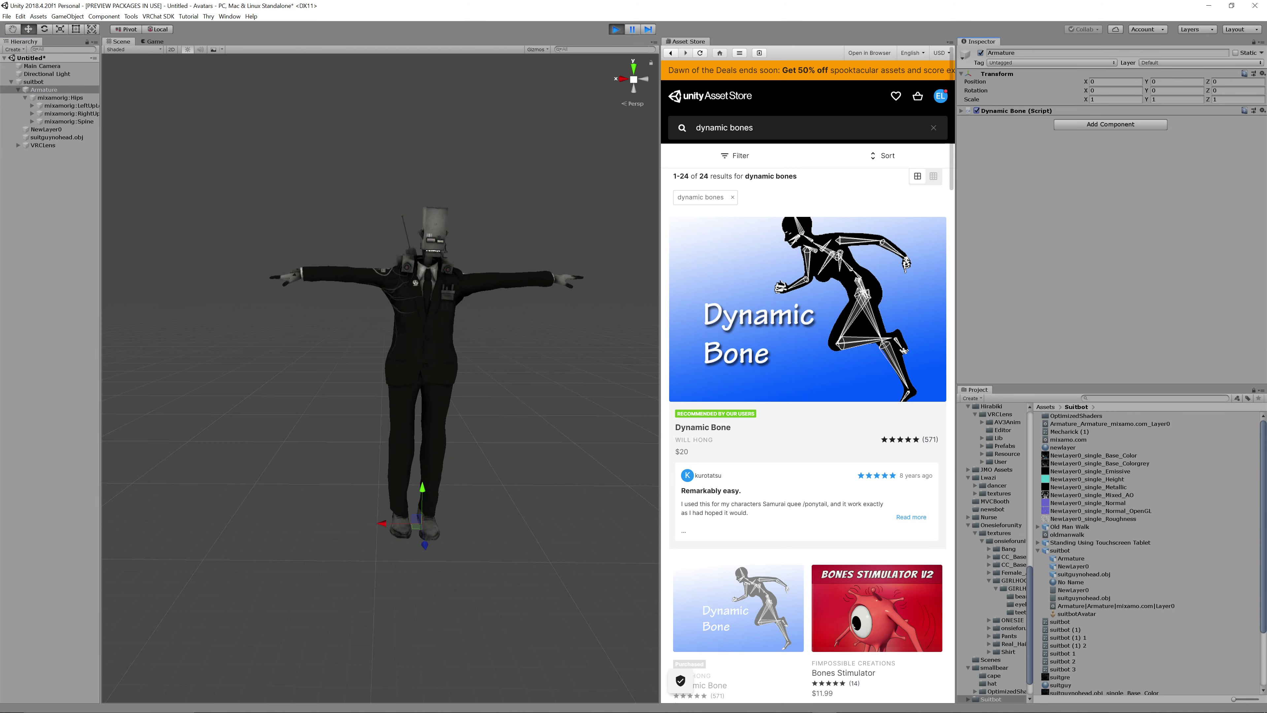
left_click(976, 111)
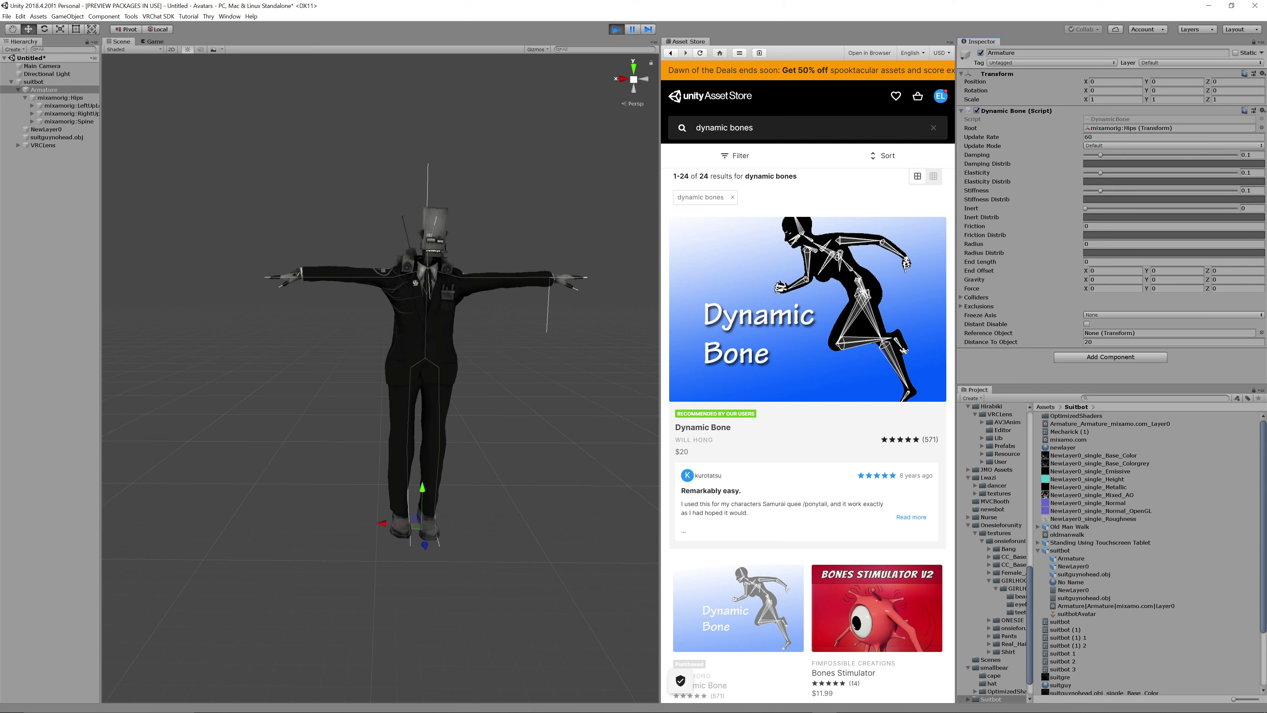
left_click(60, 97)
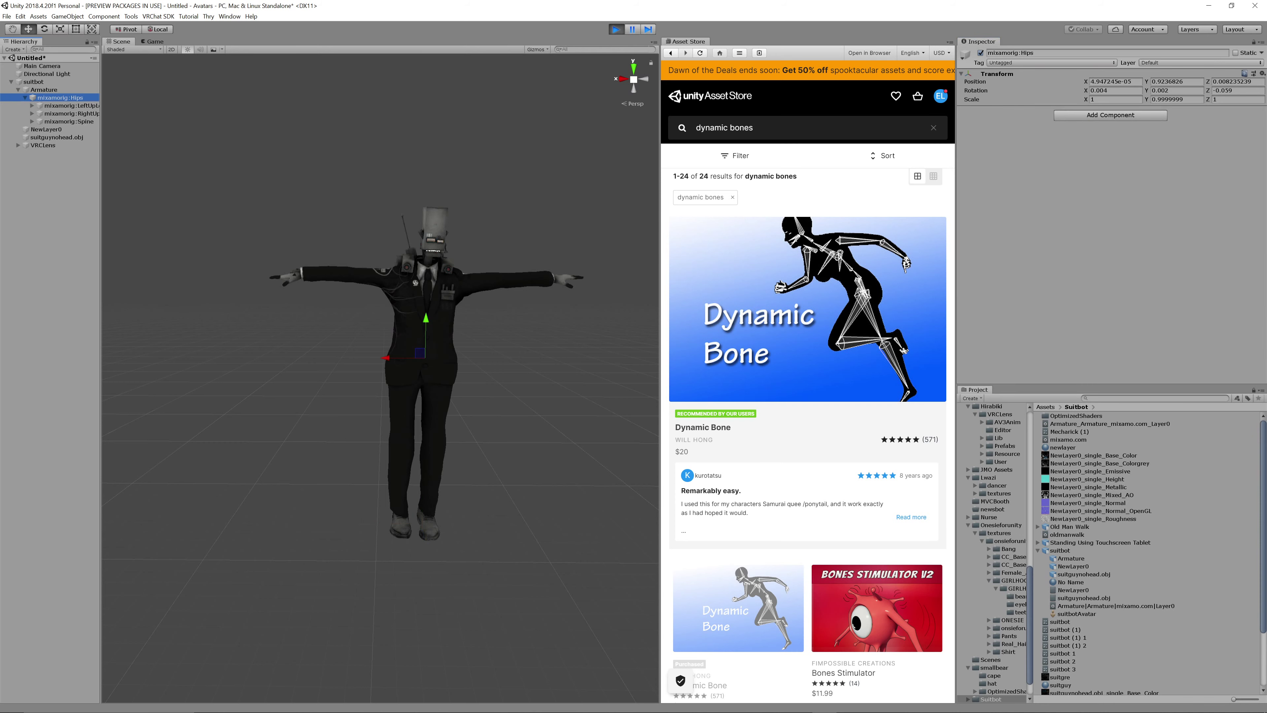
Move the whole suitbot sideways and upward in the running scene to test how its dynamic bones sway
left_click(33, 82)
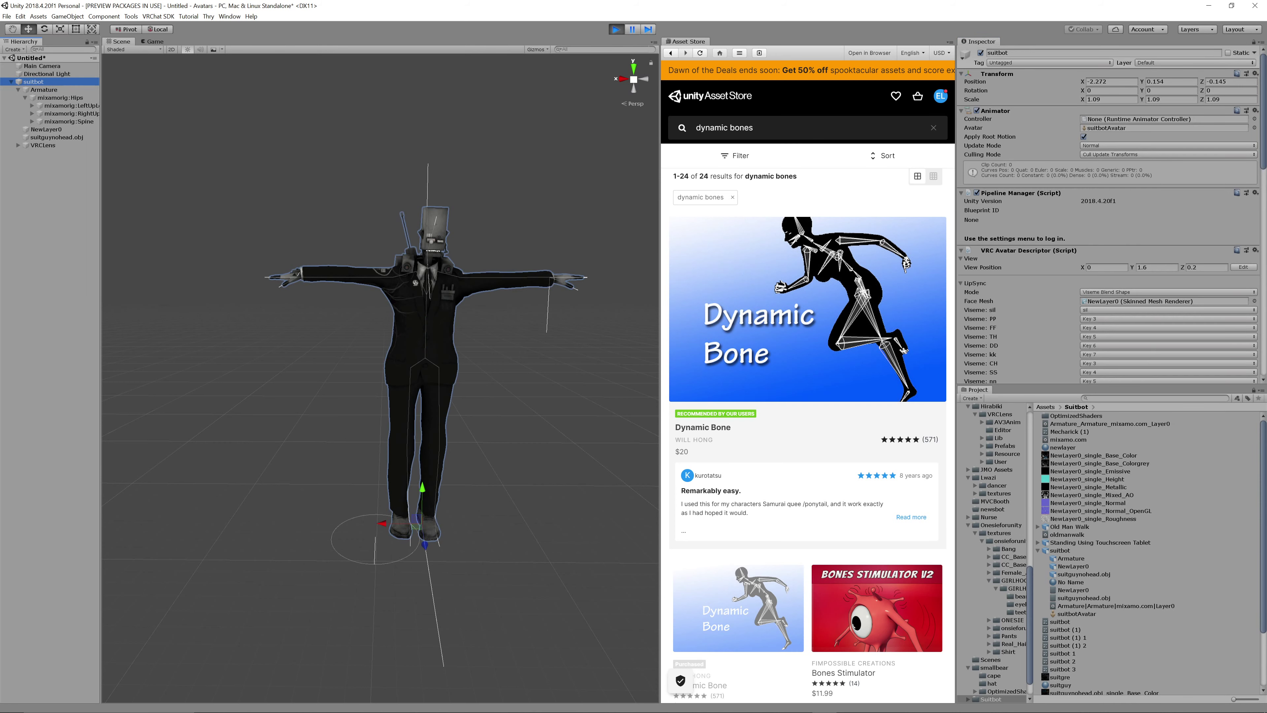
left_click_drag(383, 524, 356, 523)
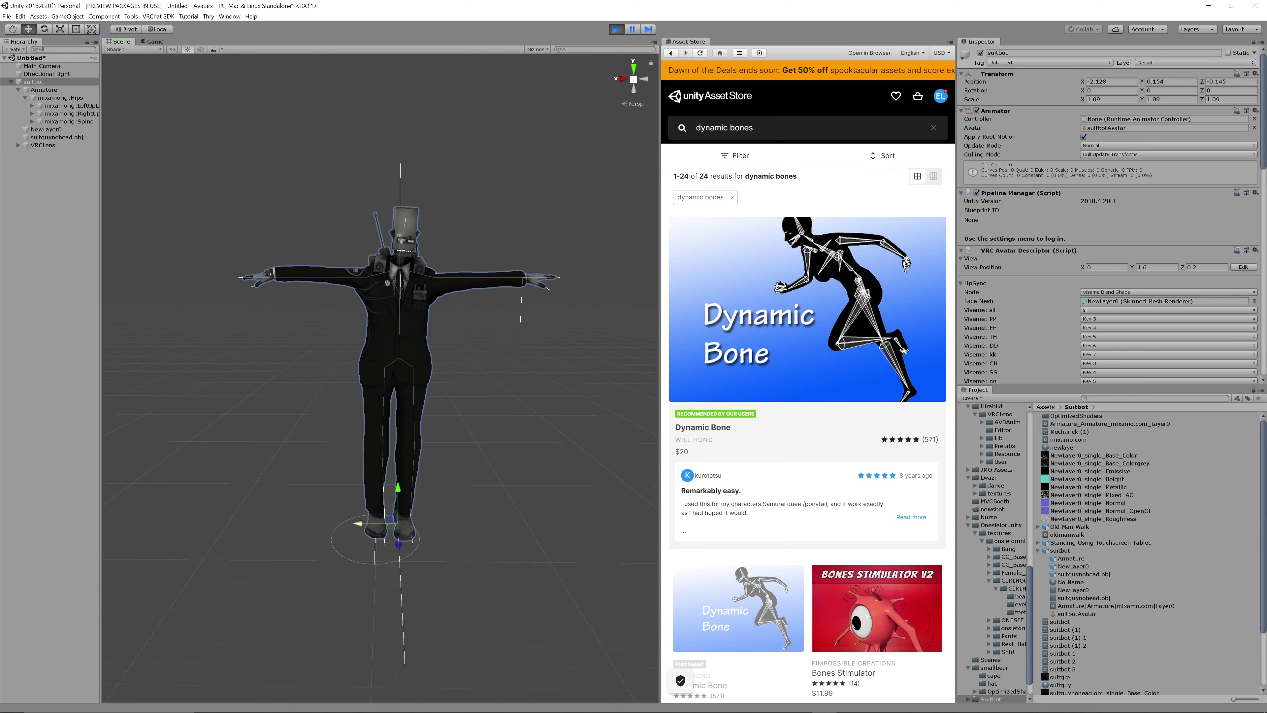
mouse_move(356, 523)
left_mouse_down()
mouse_move(294, 522)
mouse_move(344, 523)
left_mouse_up()
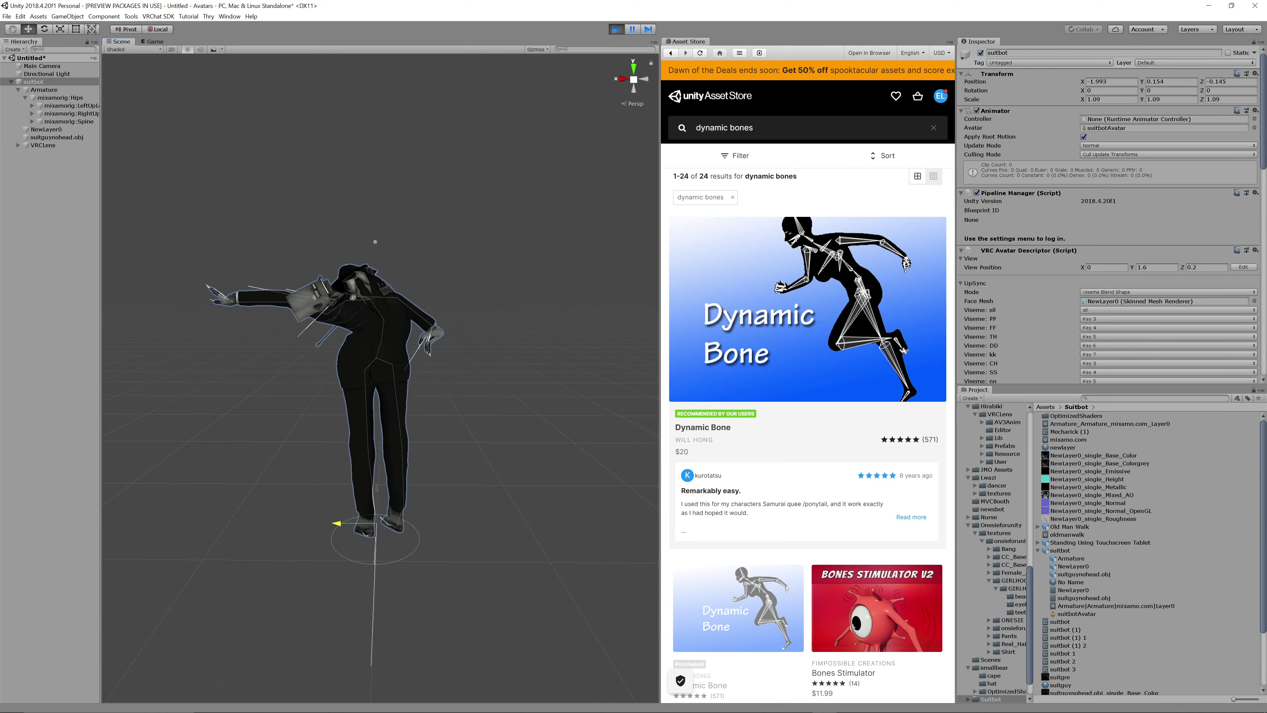
mouse_move(377, 482)
left_mouse_down()
mouse_move(376, 448)
mouse_move(376, 462)
left_mouse_up()
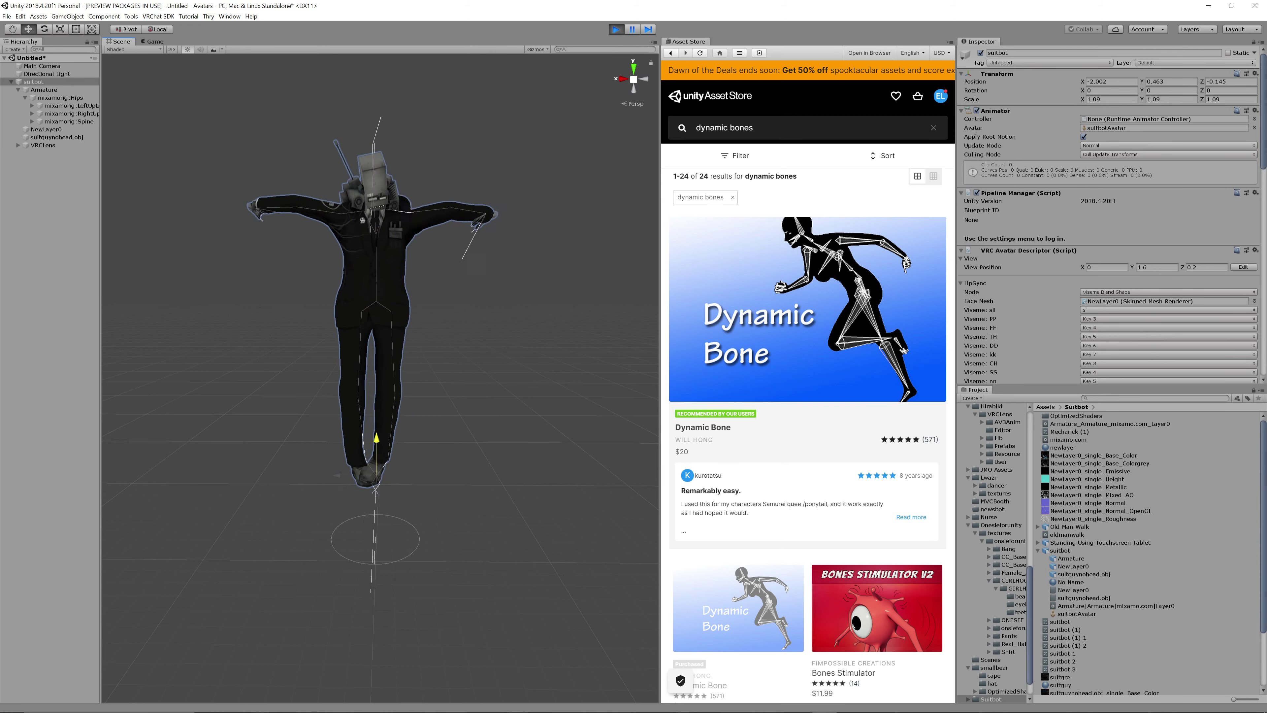
Set the Armature's Dynamic Bone damping to about 0.783 and shift the Armature along X to test the response
left_click(44, 90)
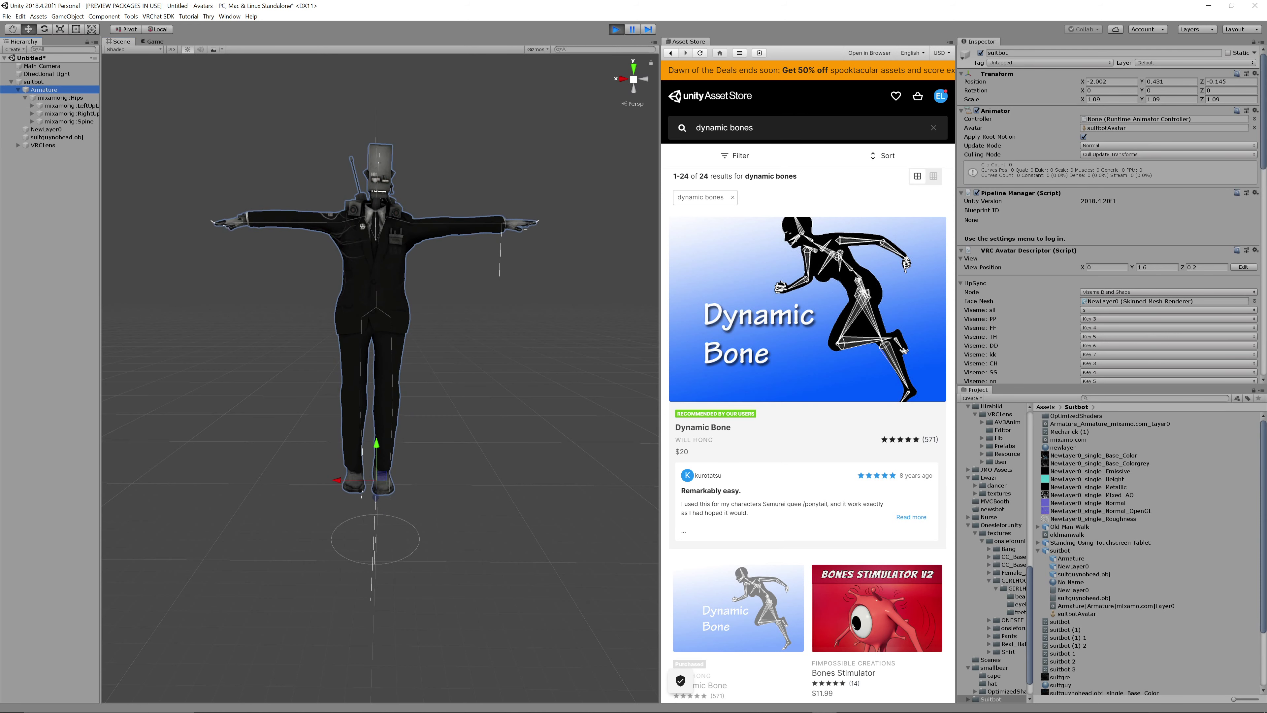
left_click_drag(1100, 155, 1096, 155)
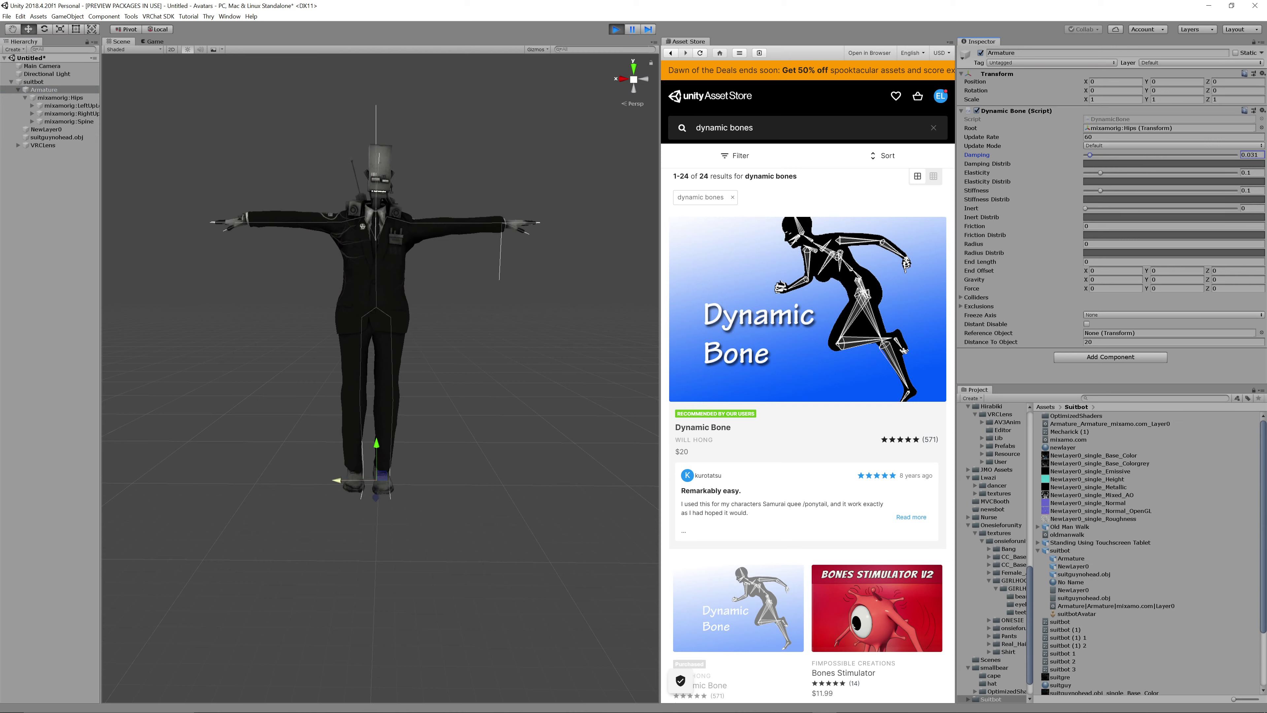
left_click_drag(335, 480, 364, 480)
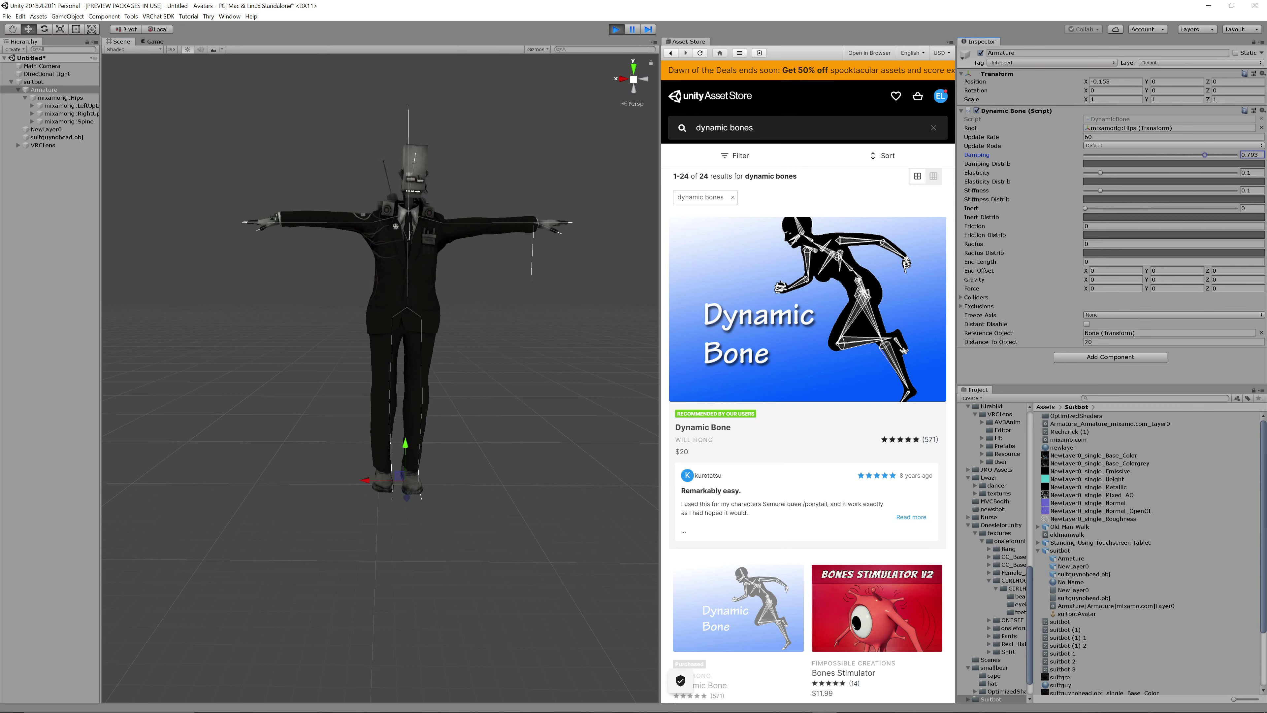
left_click_drag(365, 480, 309, 480)
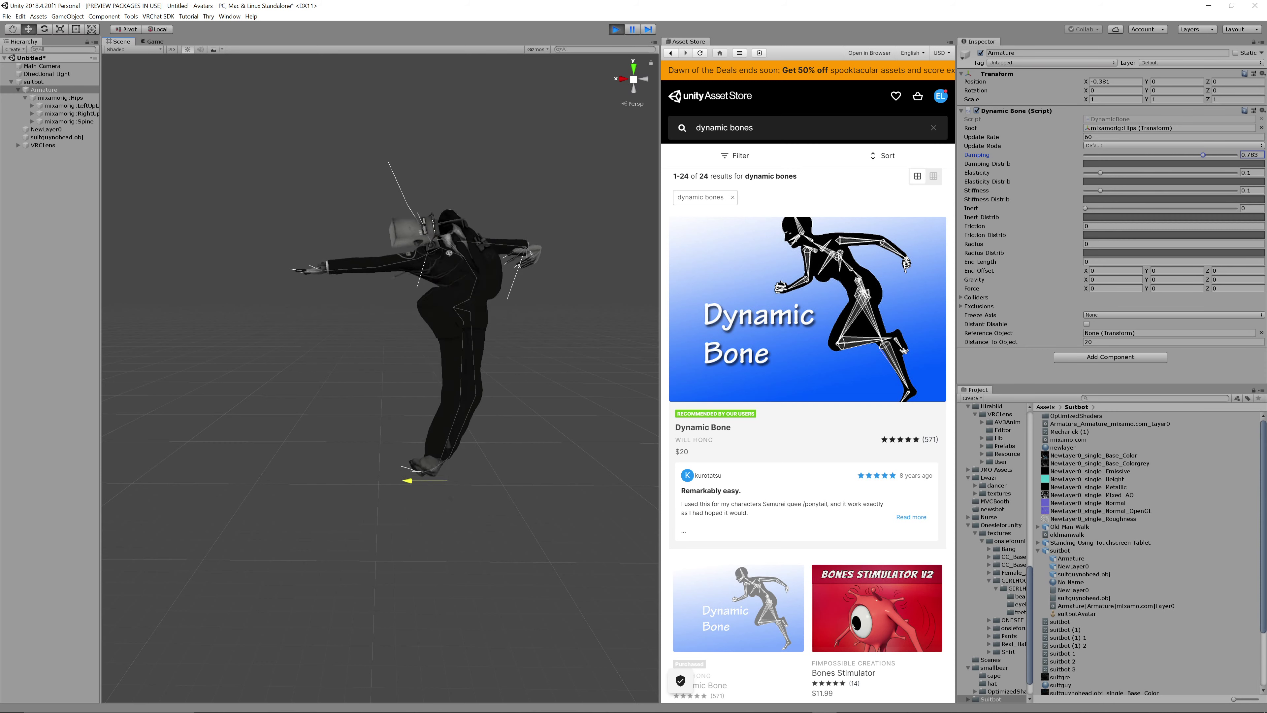
Swing the Armature back and forth along X to observe the damped bone motion, and exit play mode
left_click_drag(424, 480, 295, 480)
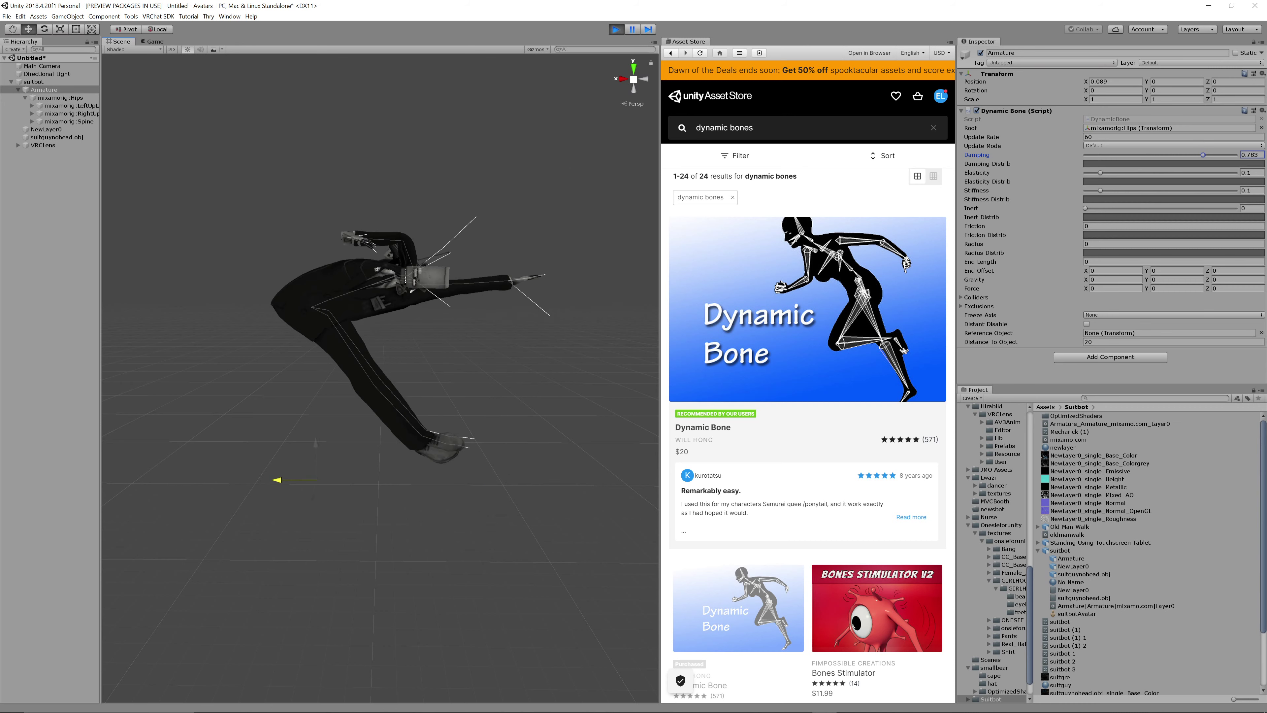
left_click_drag(456, 481, 344, 480)
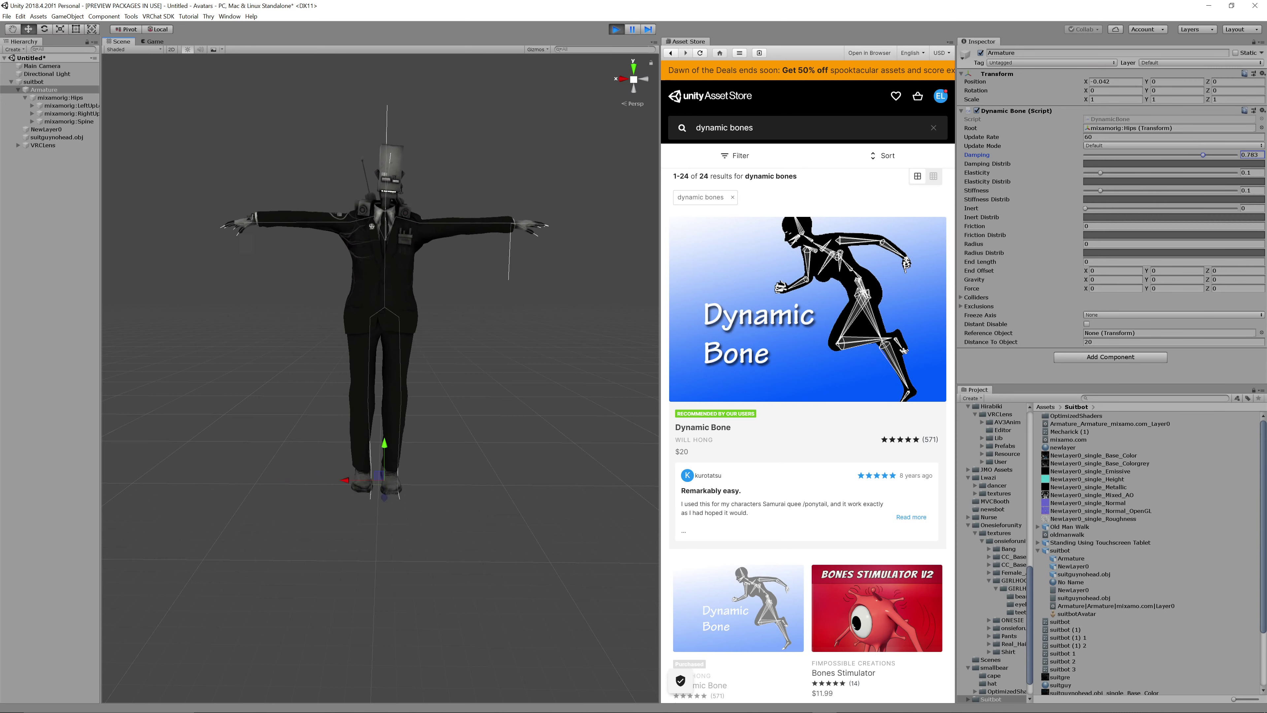
left_click_drag(344, 480, 352, 480)
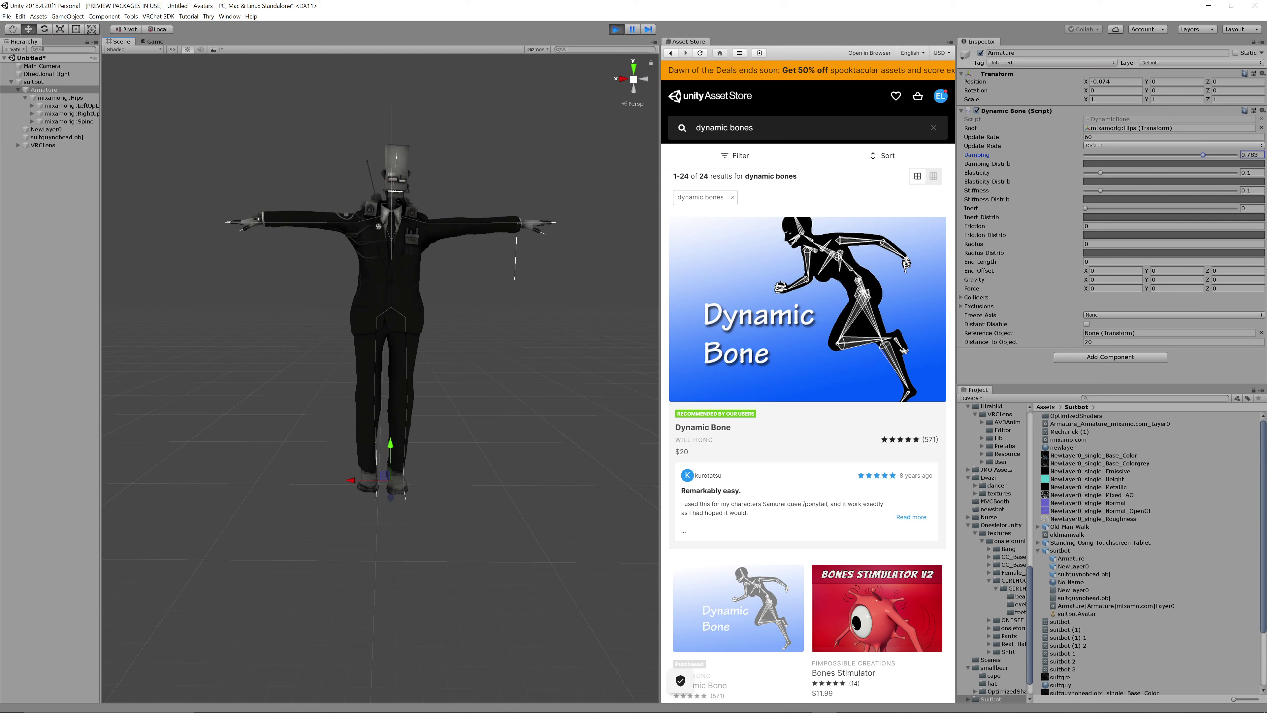
mouse_move(350, 480)
left_mouse_down()
mouse_move(334, 480)
mouse_move(358, 480)
mouse_move(345, 481)
left_mouse_up()
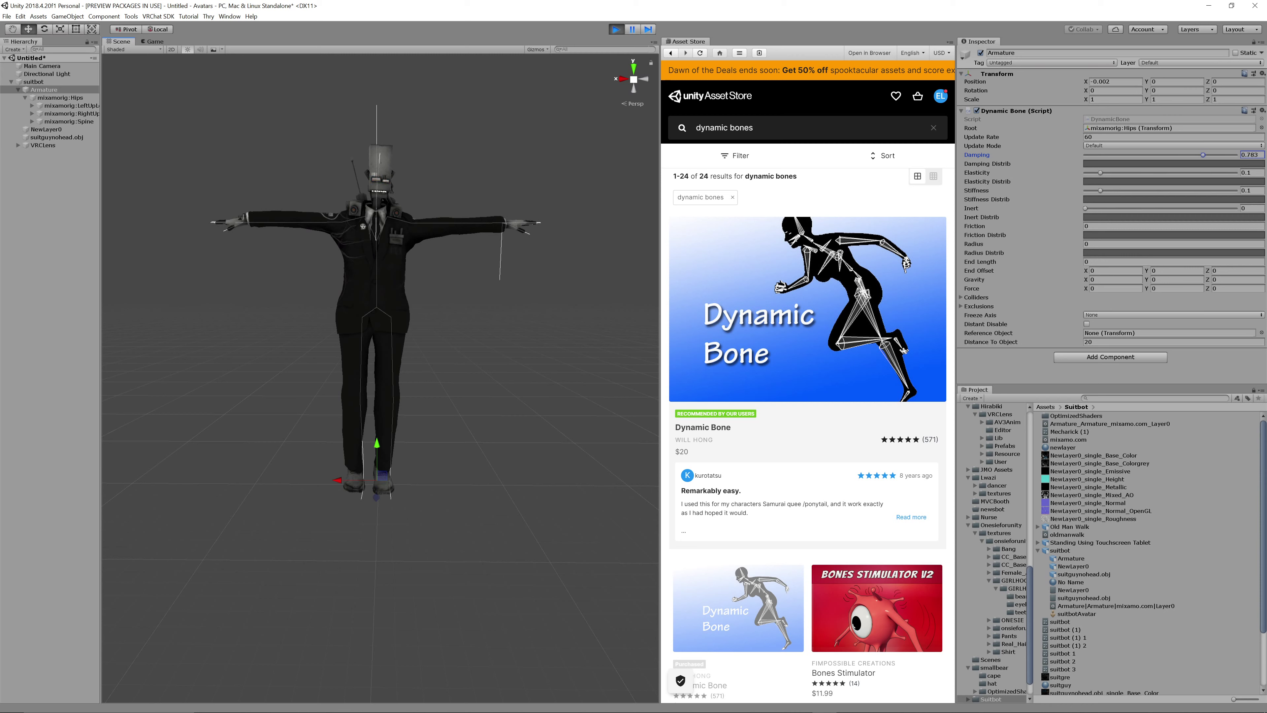
left_click_drag(345, 480, 326, 481)
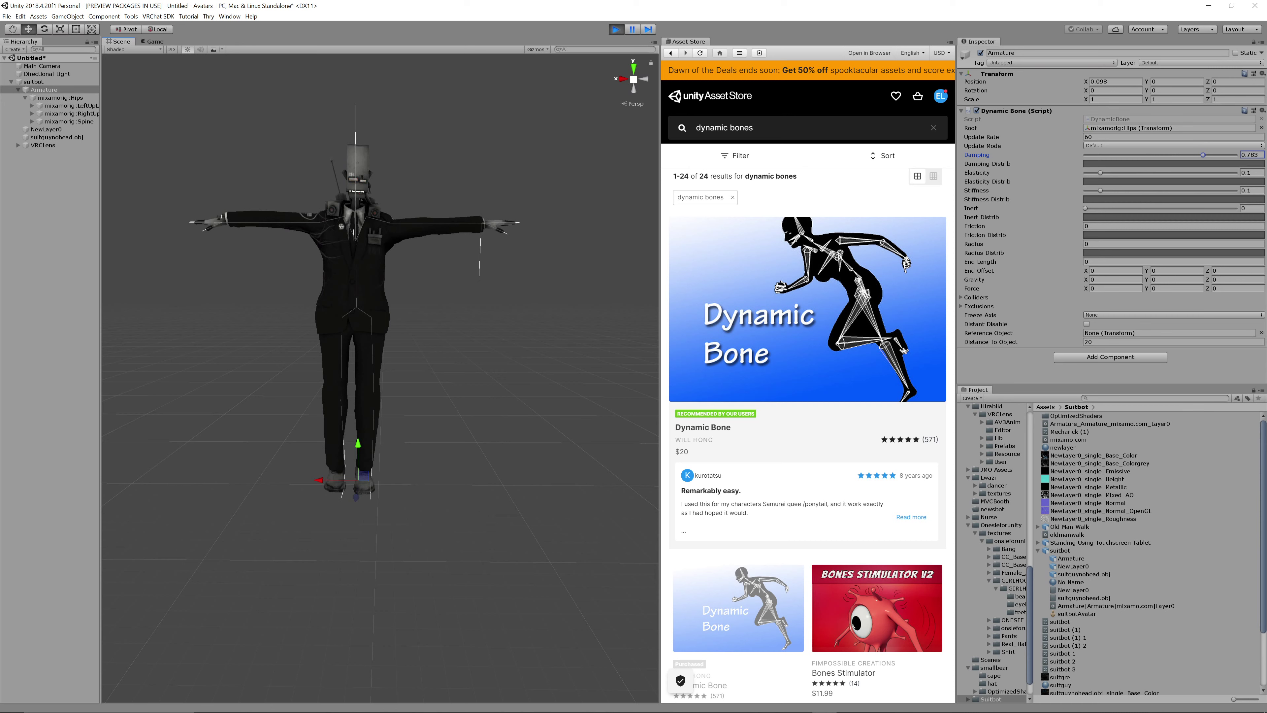
key("ctrl+p")
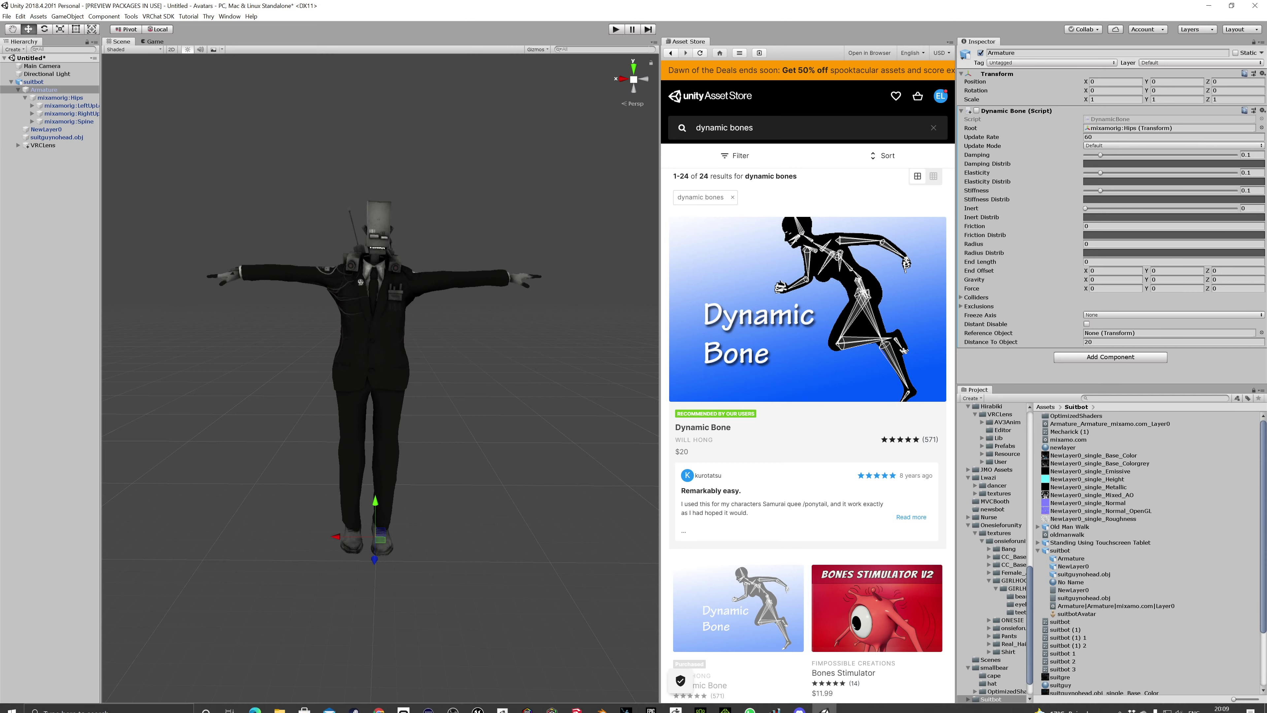
Switch to the Masterpiece Studio Pro launcher and reposition its window over the Unity editor
left_click(775, 703)
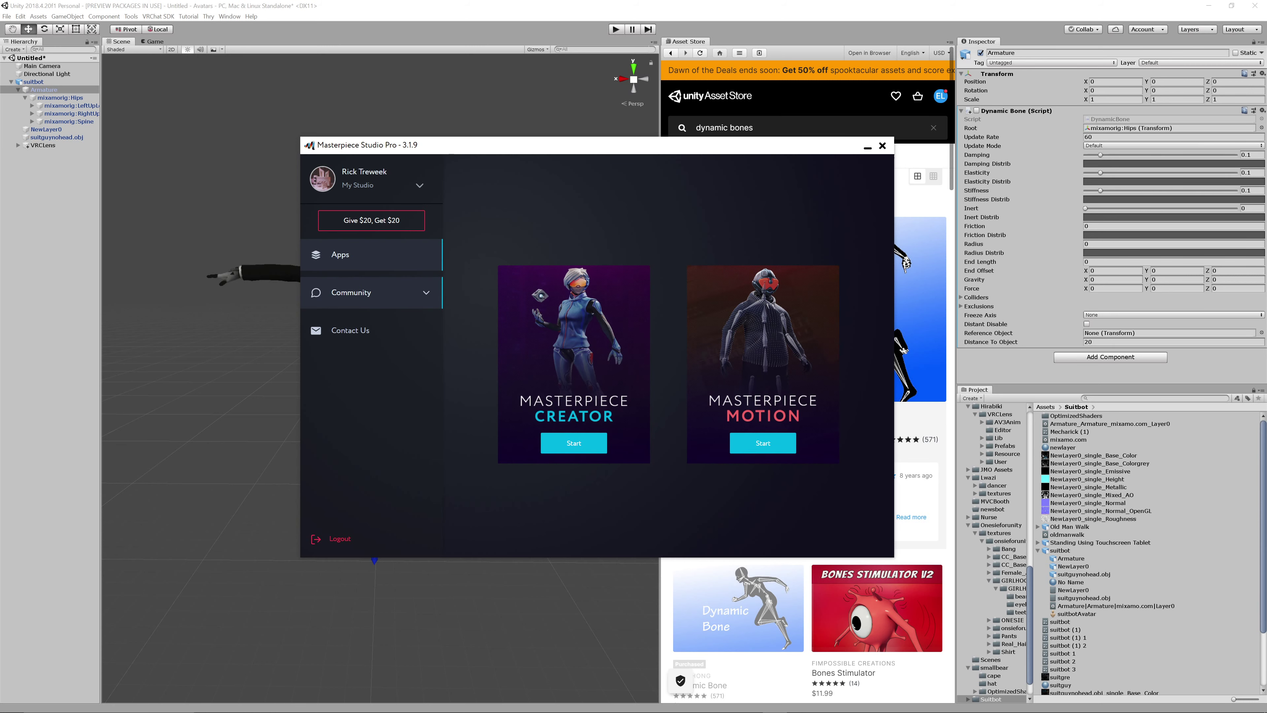
left_click_drag(548, 145, 877, 151)
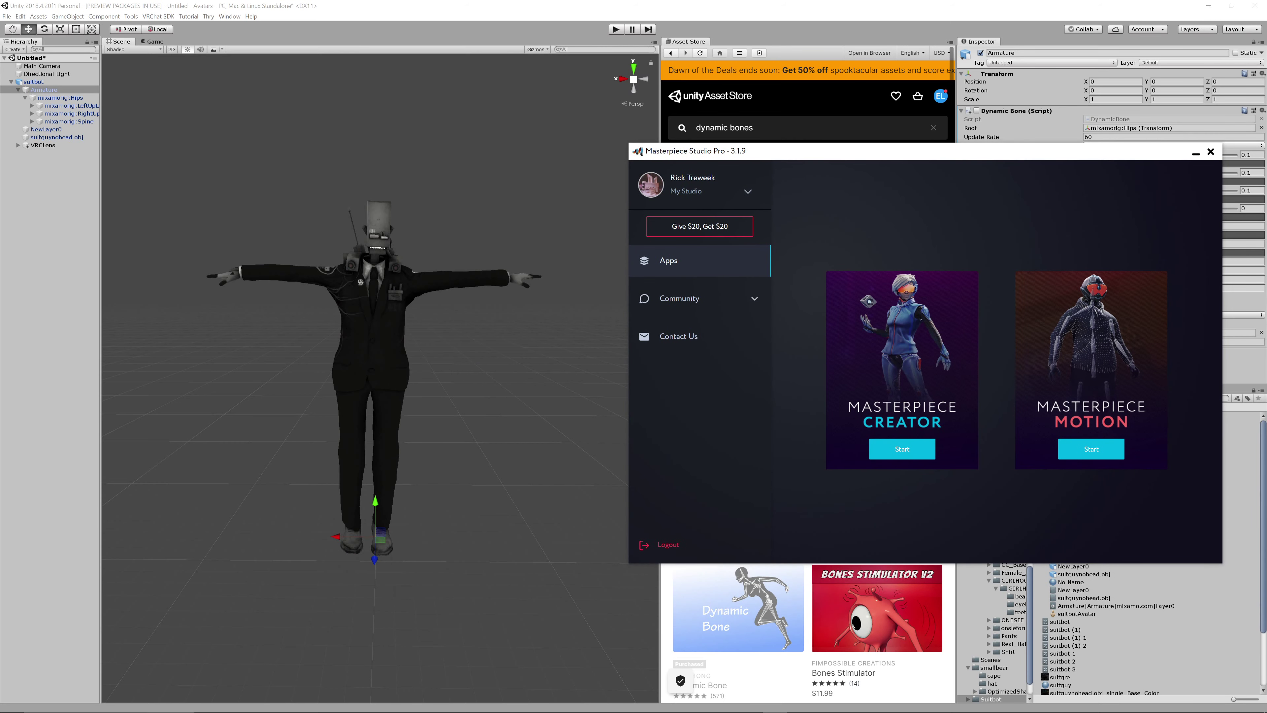
left_click_drag(724, 151, 359, 147)
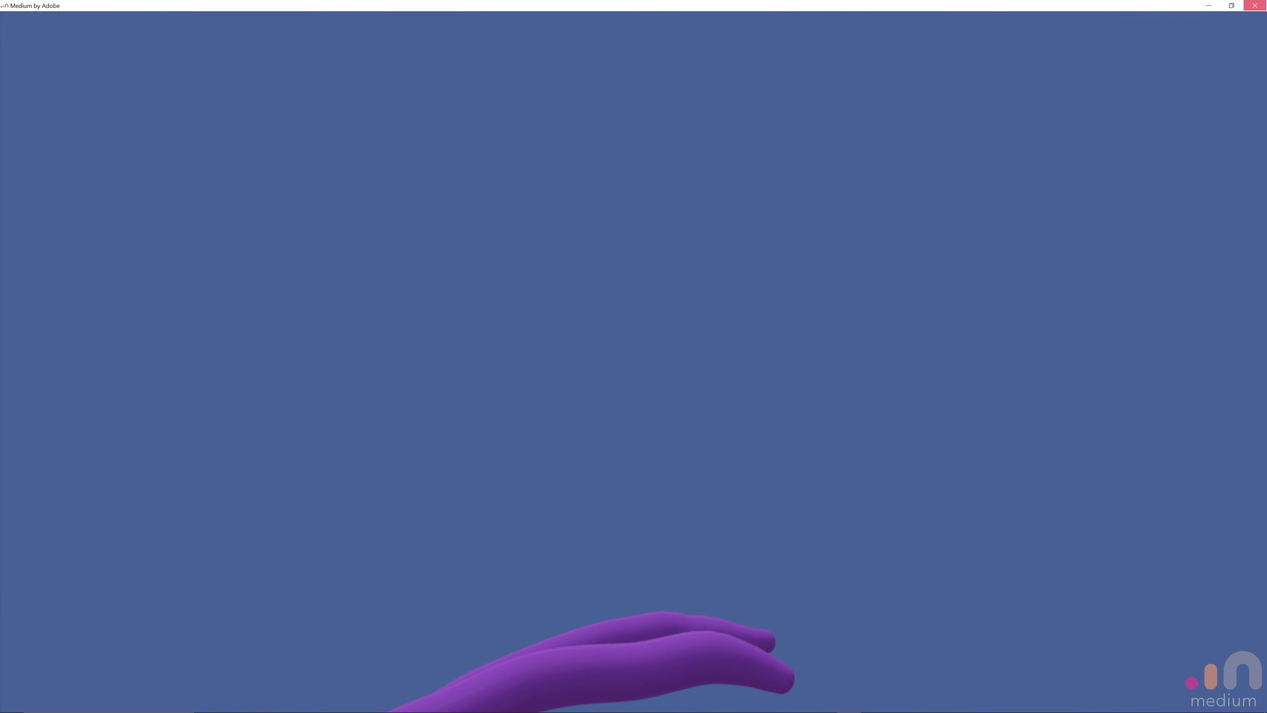
Close Medium by Adobe and start Masterpiece Motion from the Masterpiece Studio Pro launcher
left_click(1255, 5)
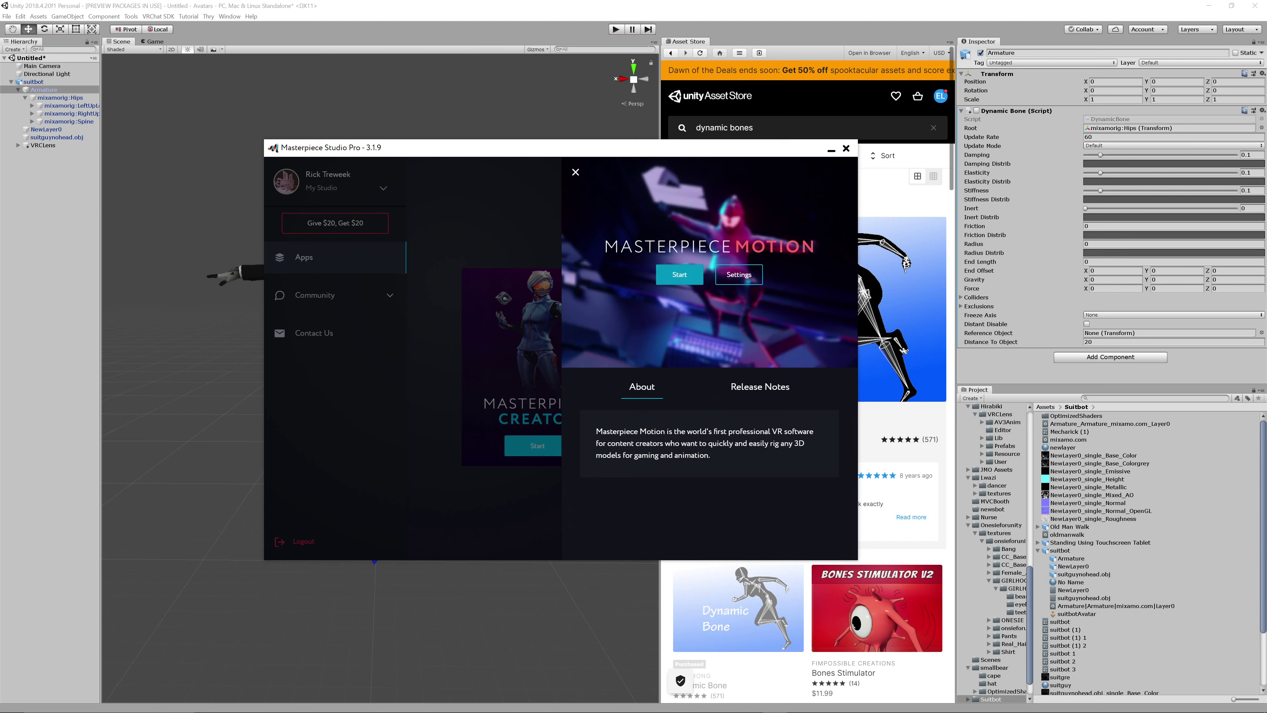
left_click(679, 274)
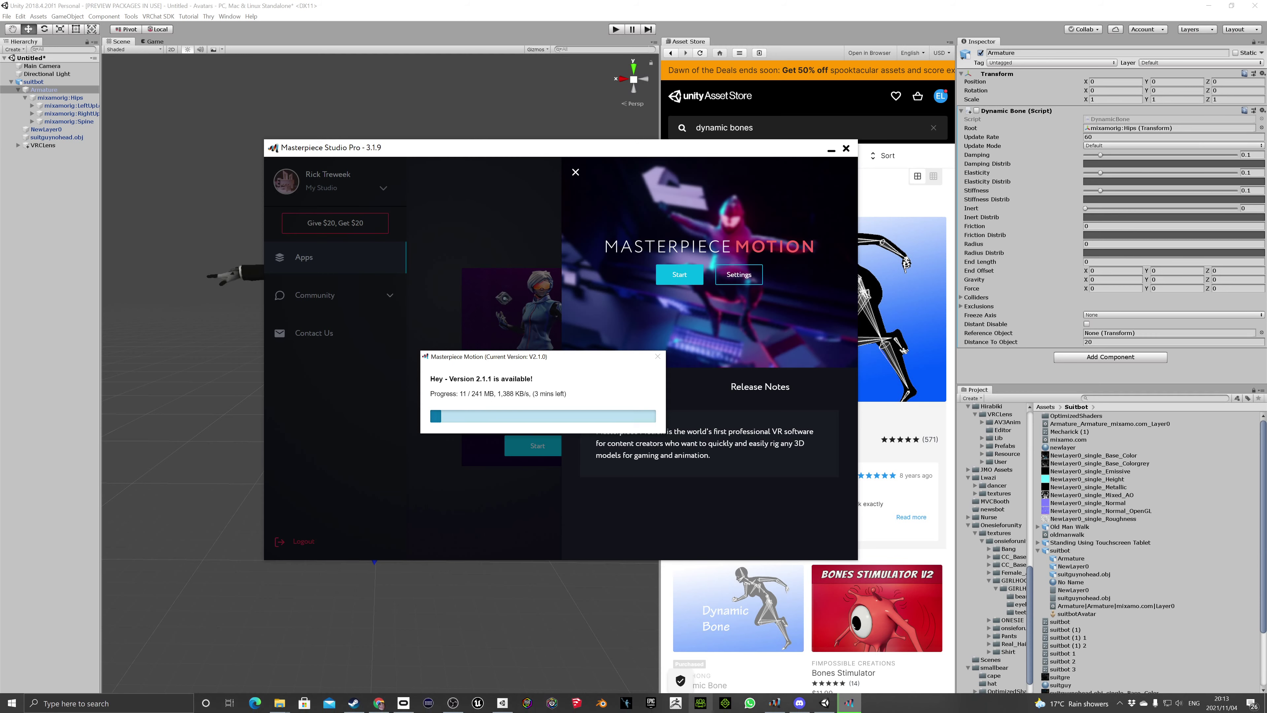
left_click(799, 703)
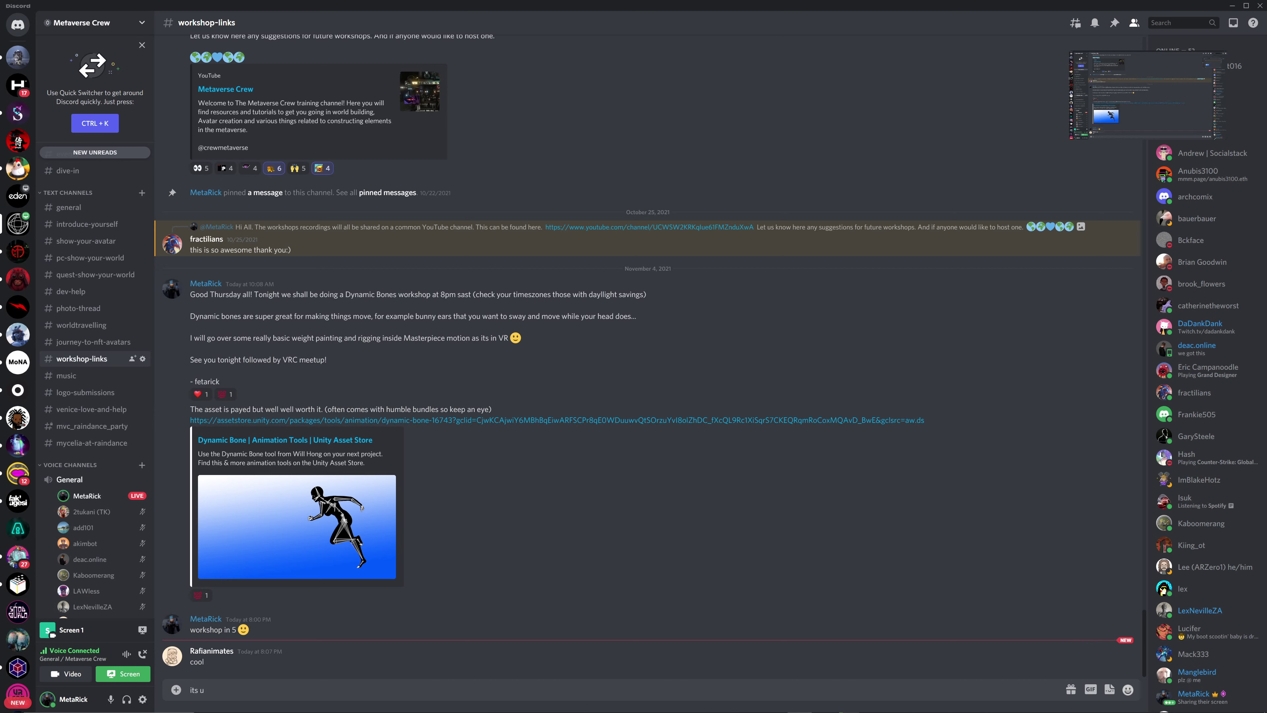
type("@l")
key("BackSpace")
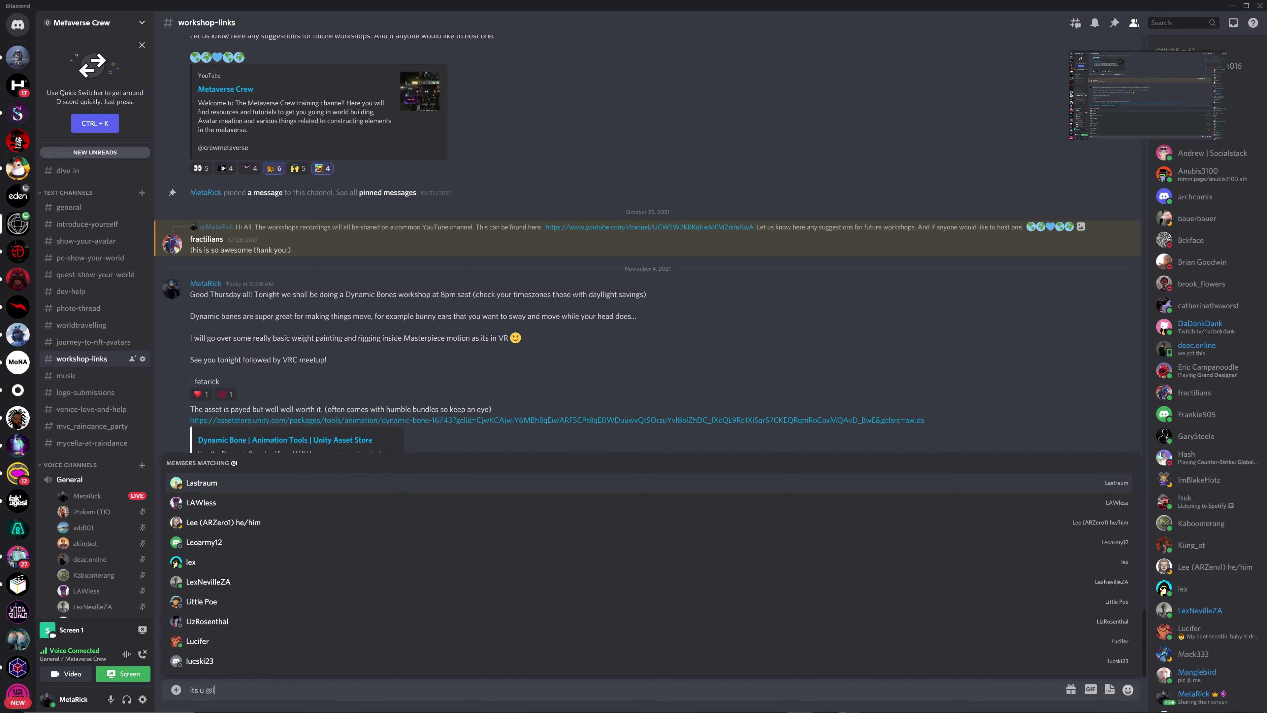
type("aw")
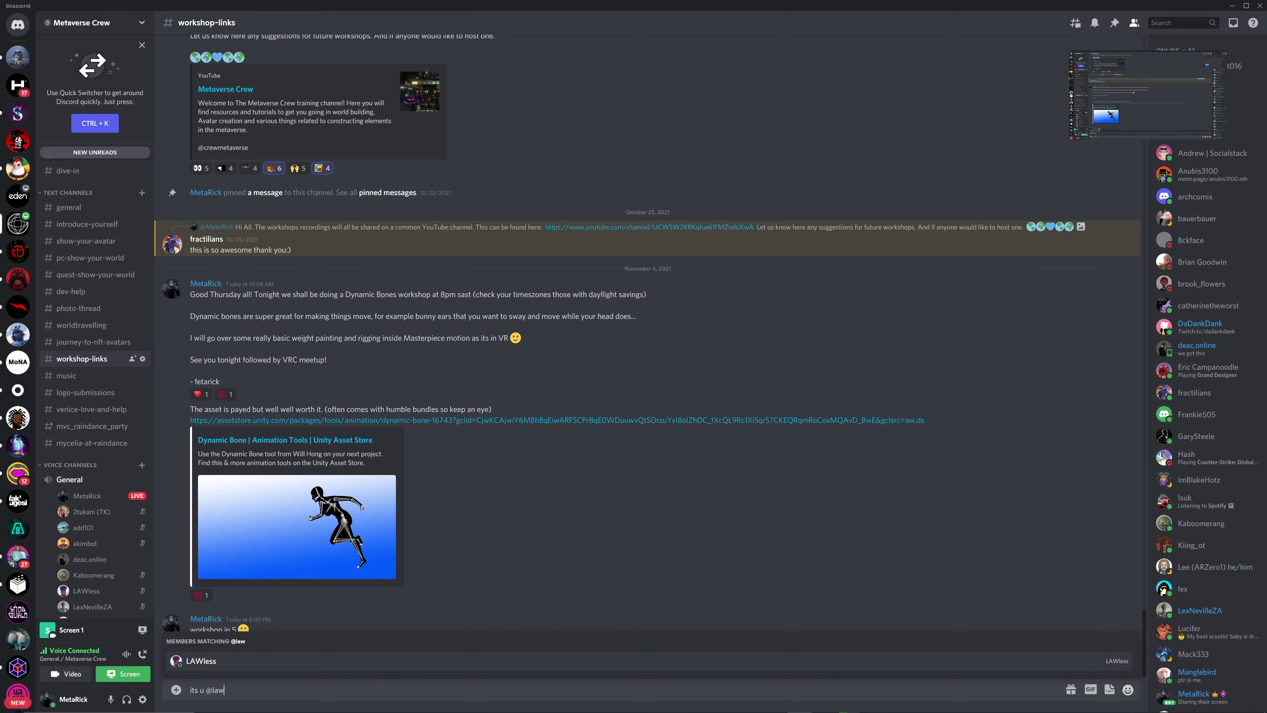
key("Tab")
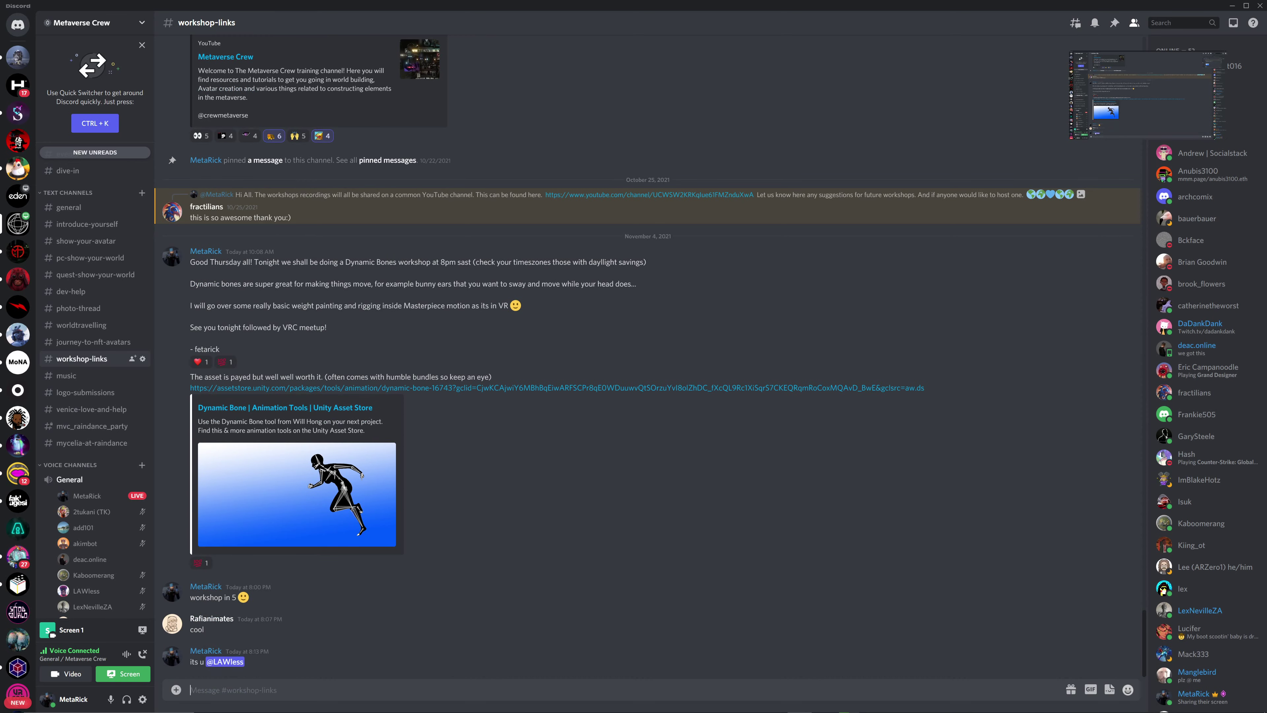
scroll(92, 500, "down", 3)
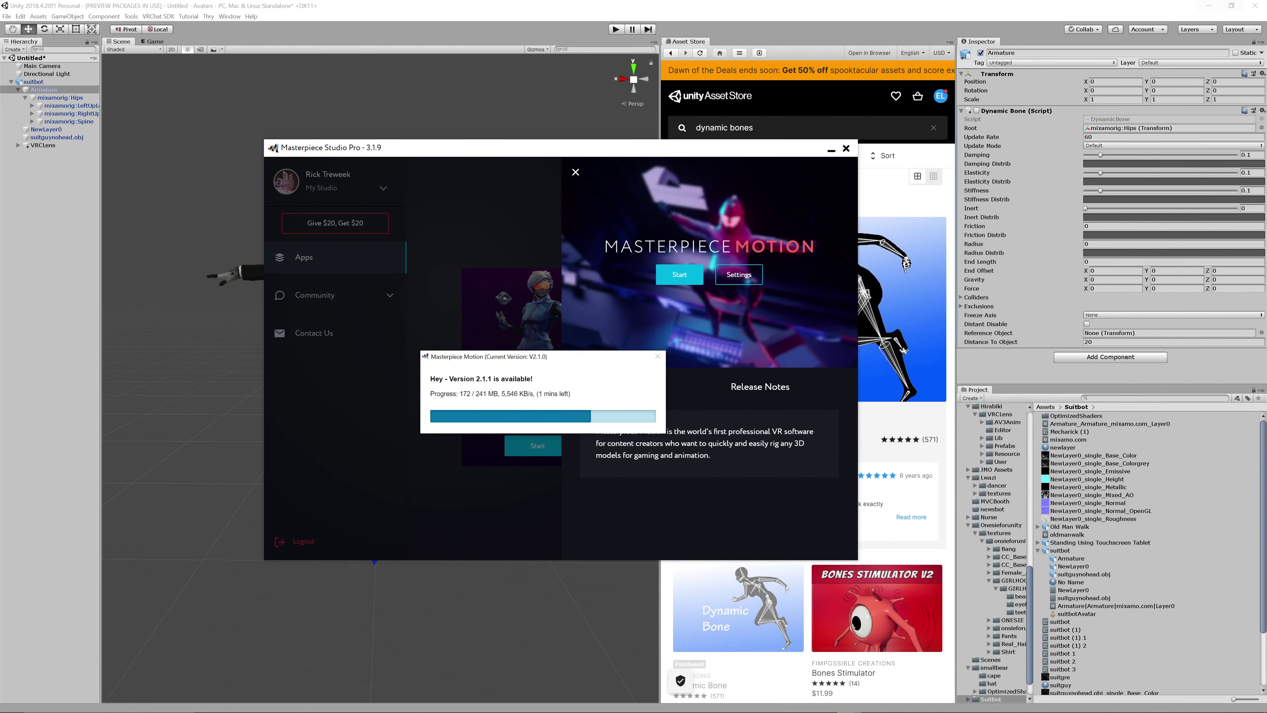
left_click_drag(565, 360, 566, 343)
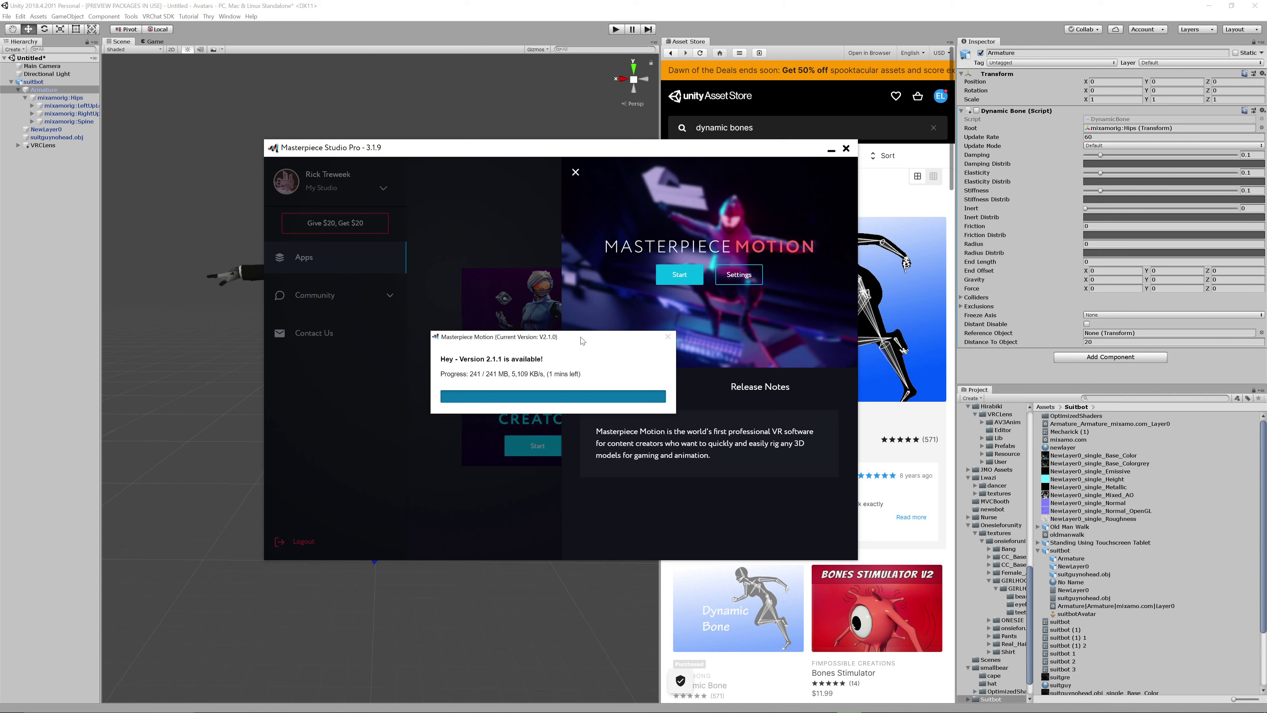
left_click_drag(583, 341, 634, 332)
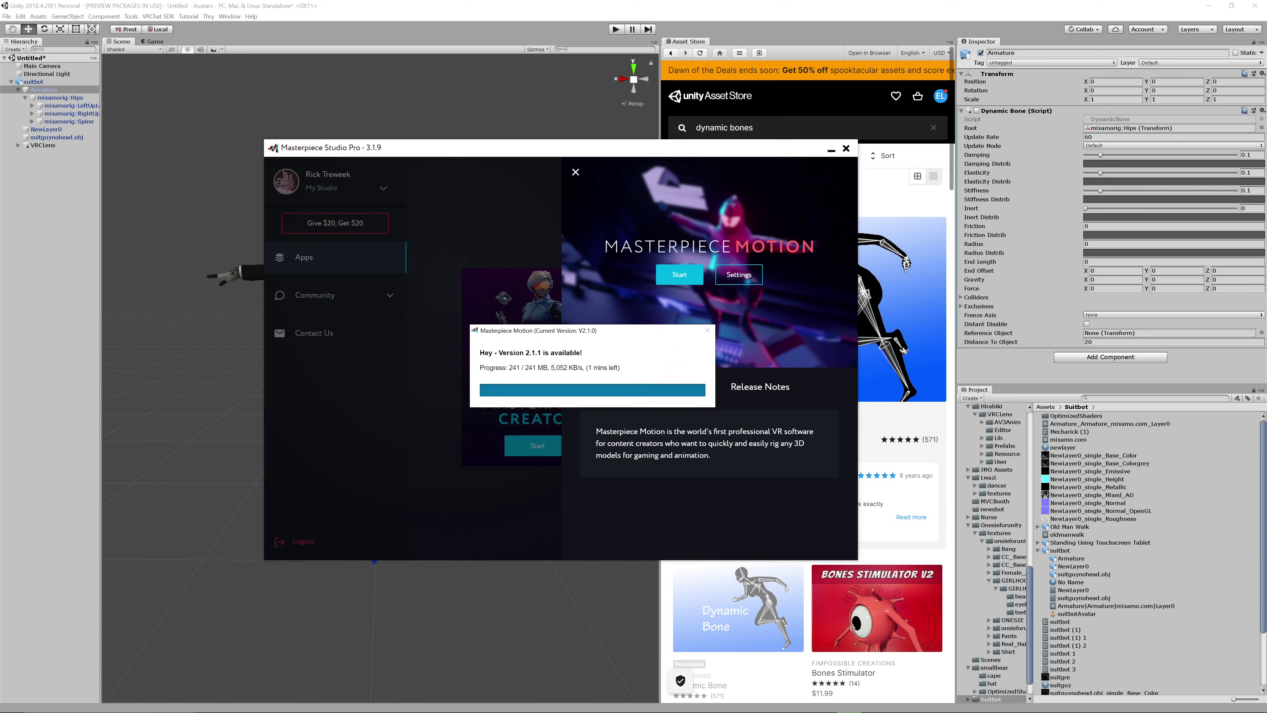
left_click_drag(585, 334, 747, 328)
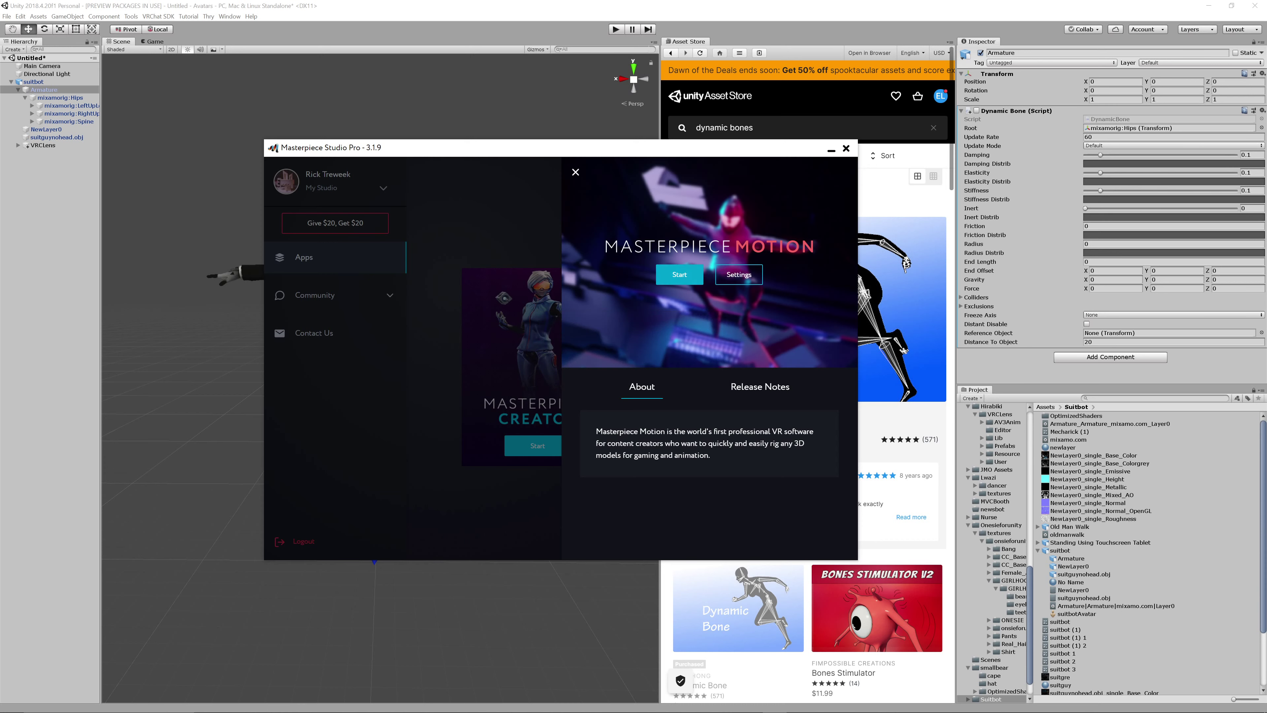
Start the updated Masterpiece Motion from the launcher and go to its Home screen
left_click(679, 274)
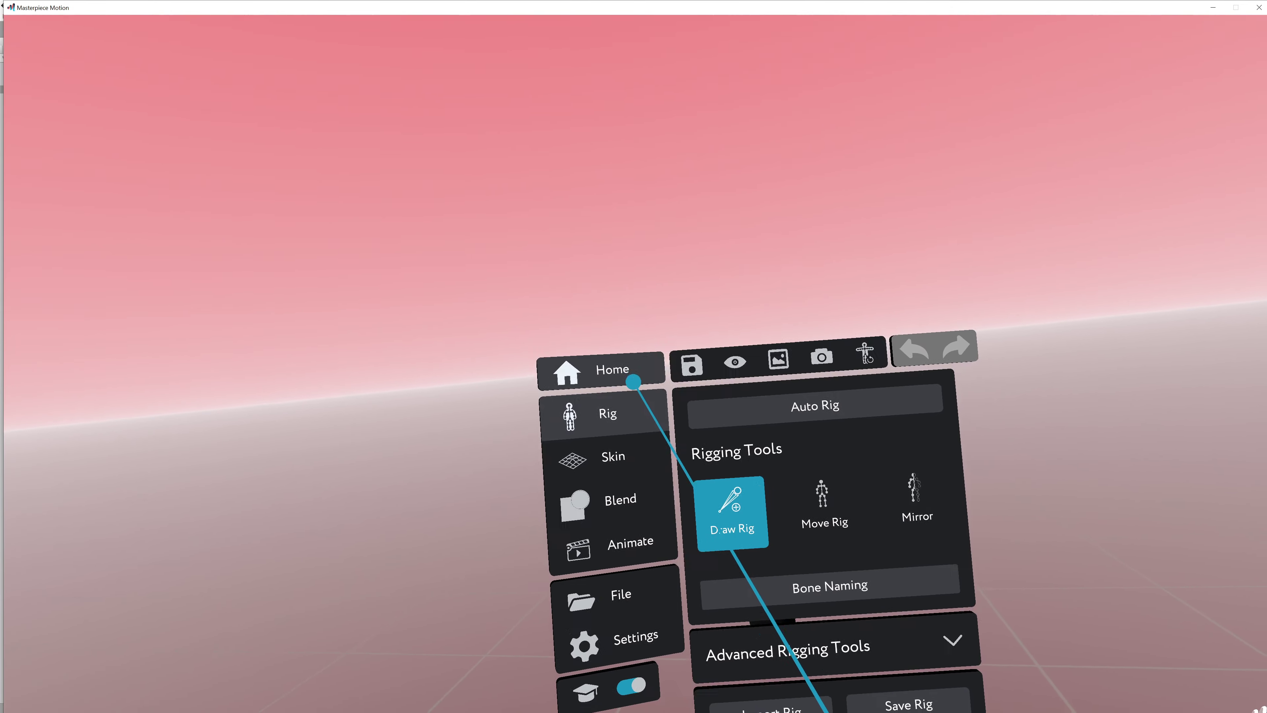
left_click(611, 384)
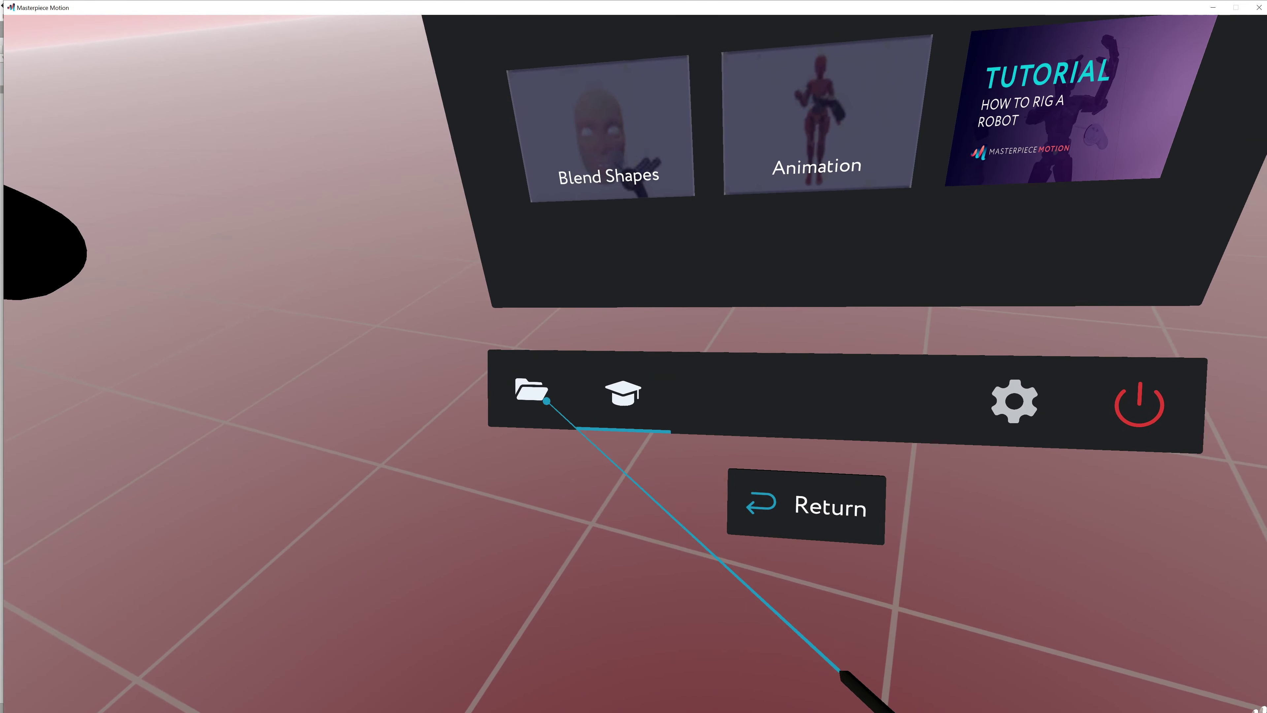
Start a model import in Masterpiece Motion and browse from the default folder up to the user's folders
left_click(555, 635)
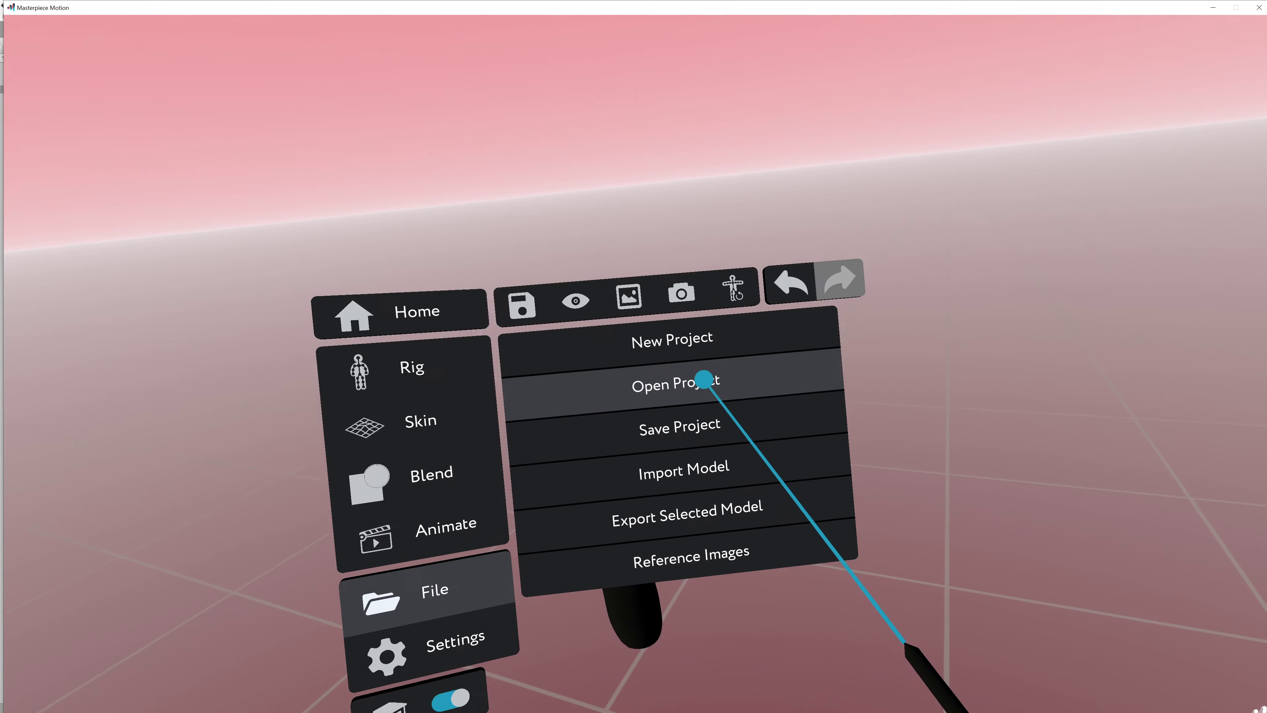
left_click(709, 468)
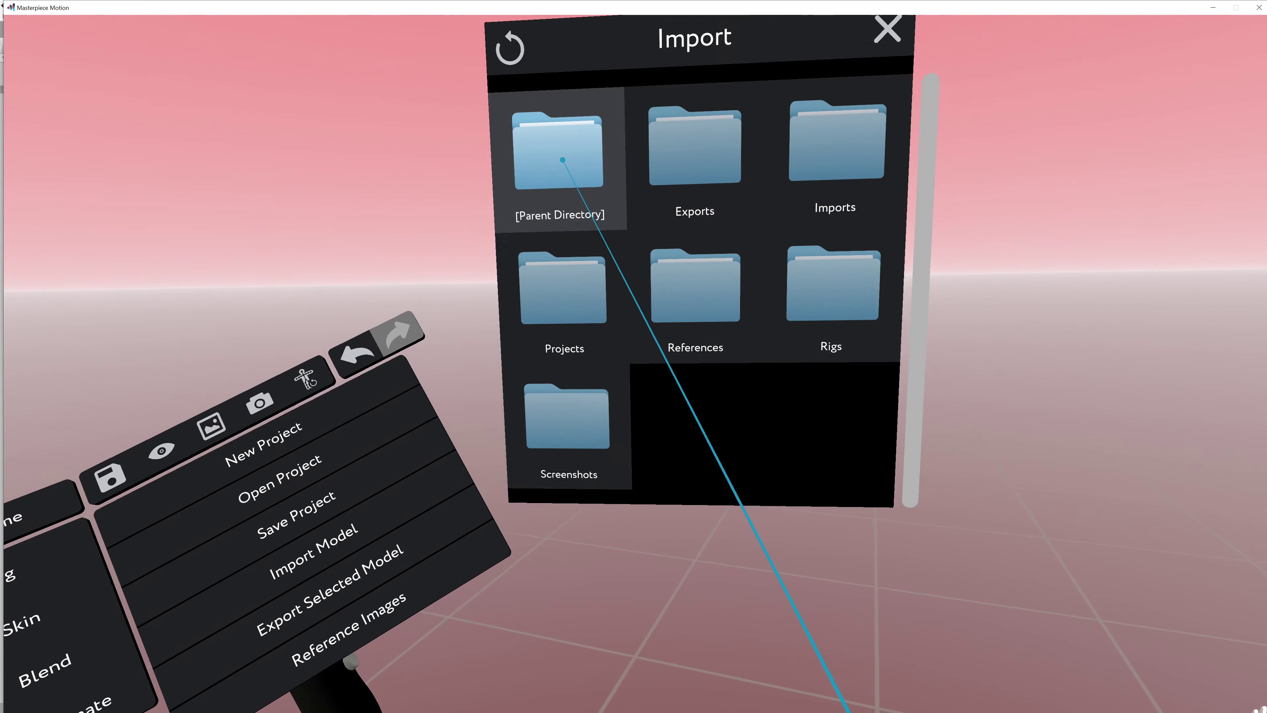
left_click(563, 160)
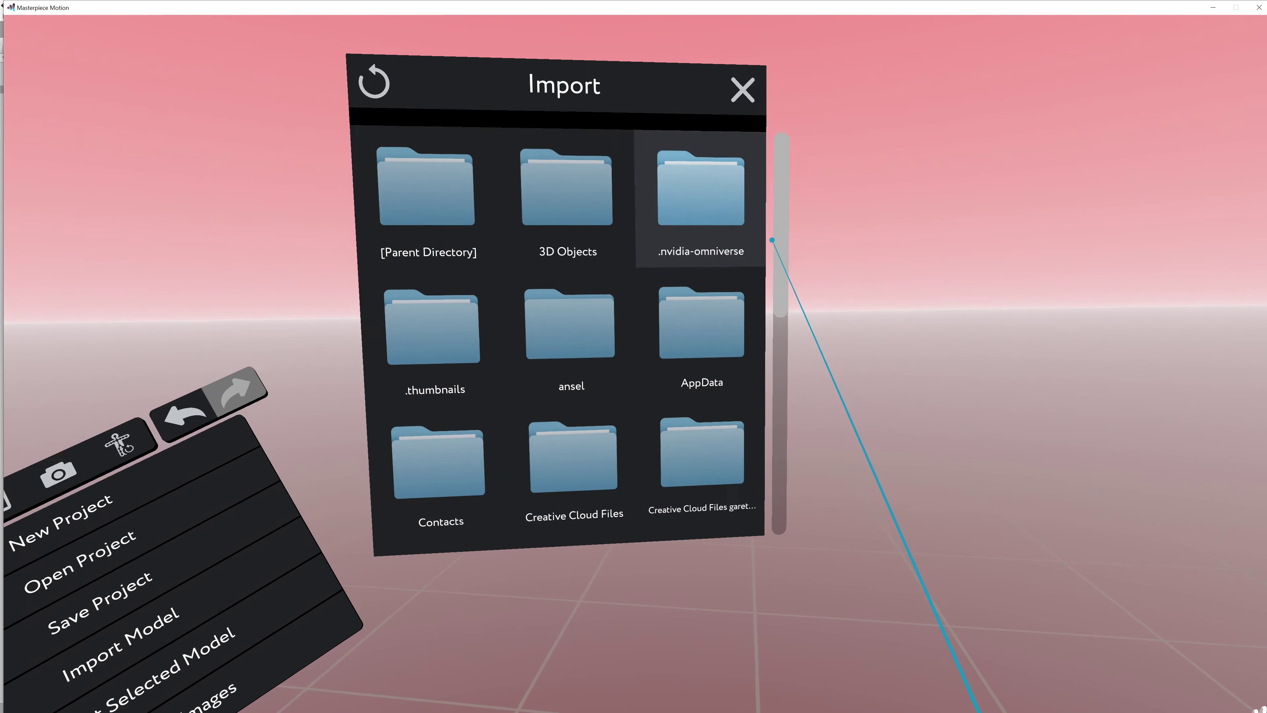
scroll(773, 240, "down", 3)
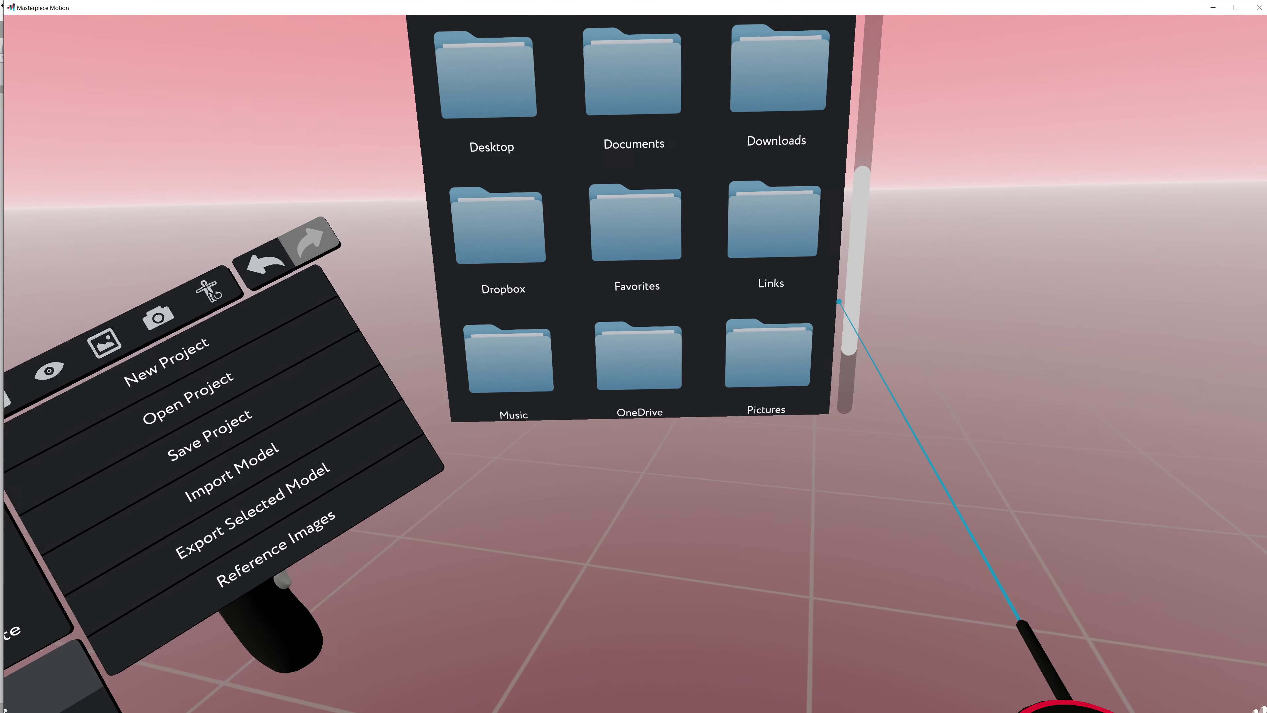
scroll(592, 144, "down", 2)
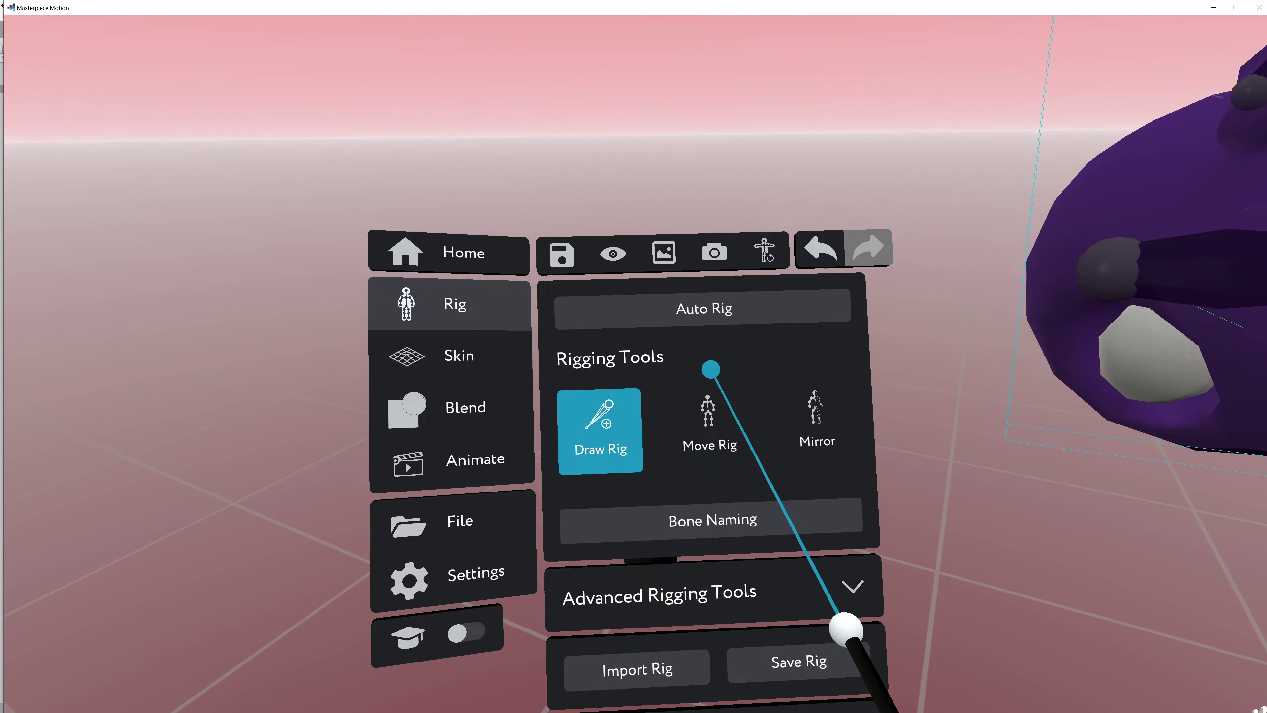
Switch to skinning and apply Auto Skin to the rigged purple worm at Medium quality
left_click(547, 344)
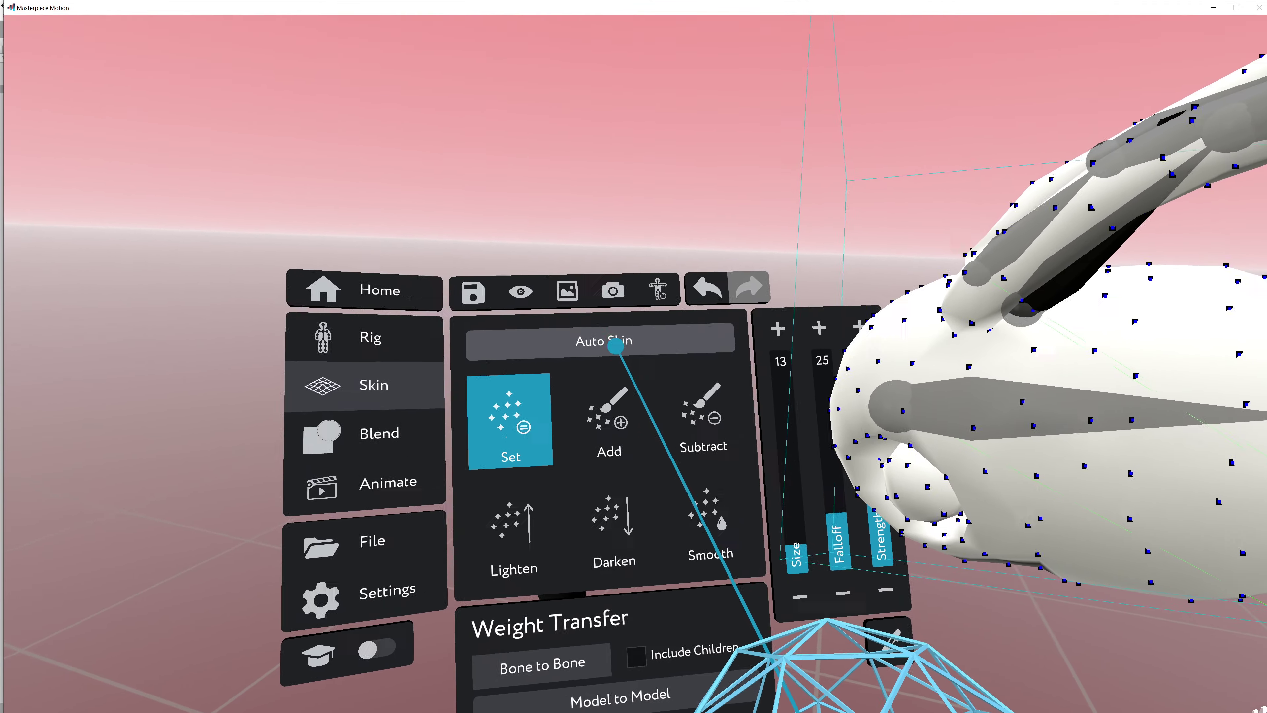
left_click(590, 357)
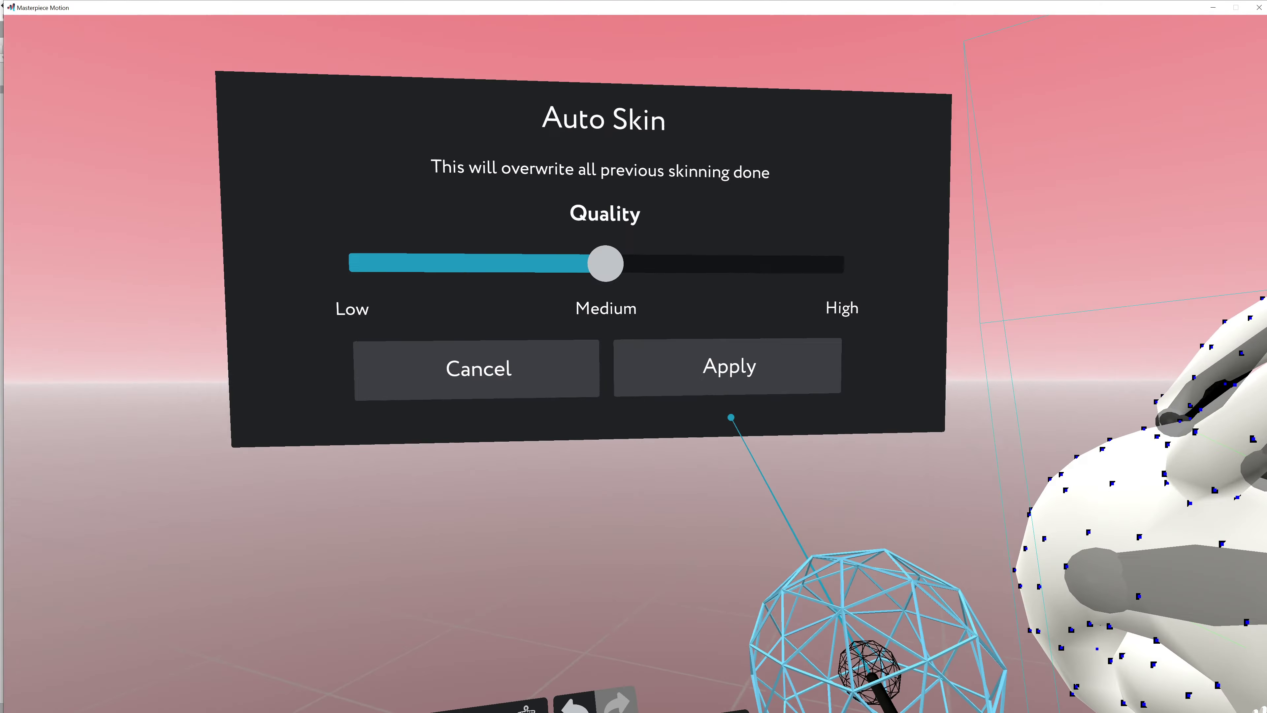
left_click(671, 354)
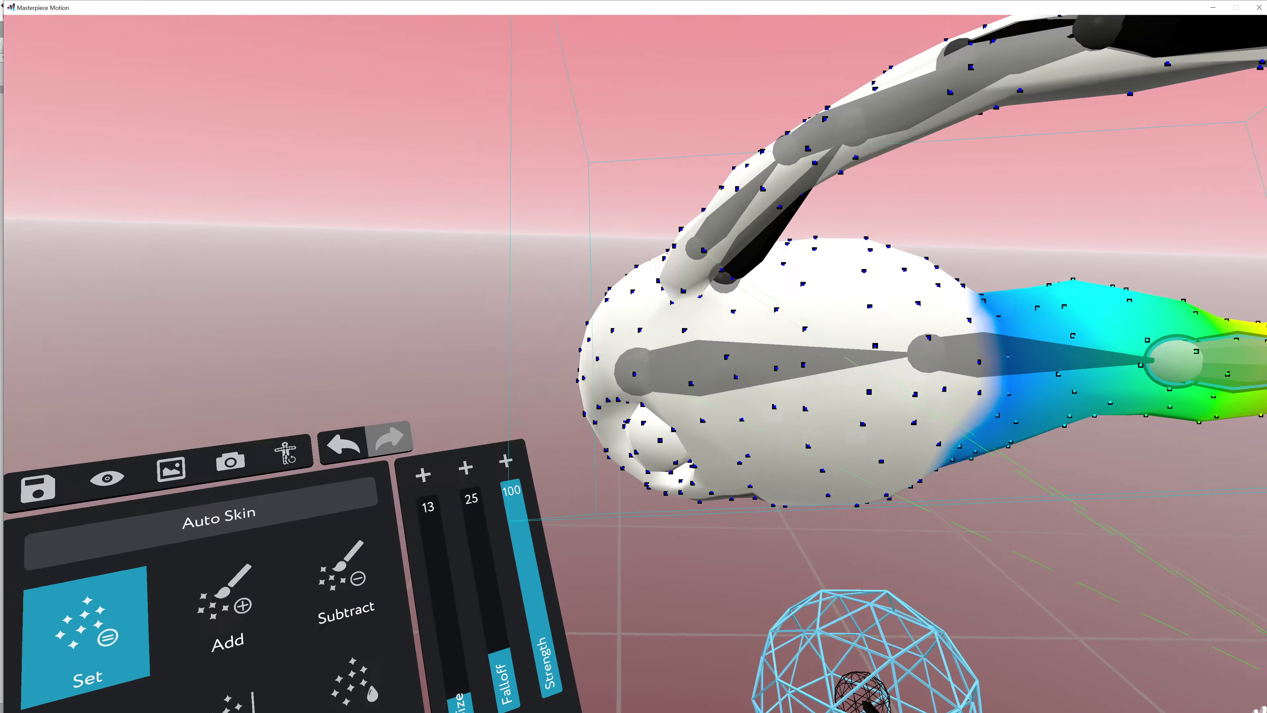
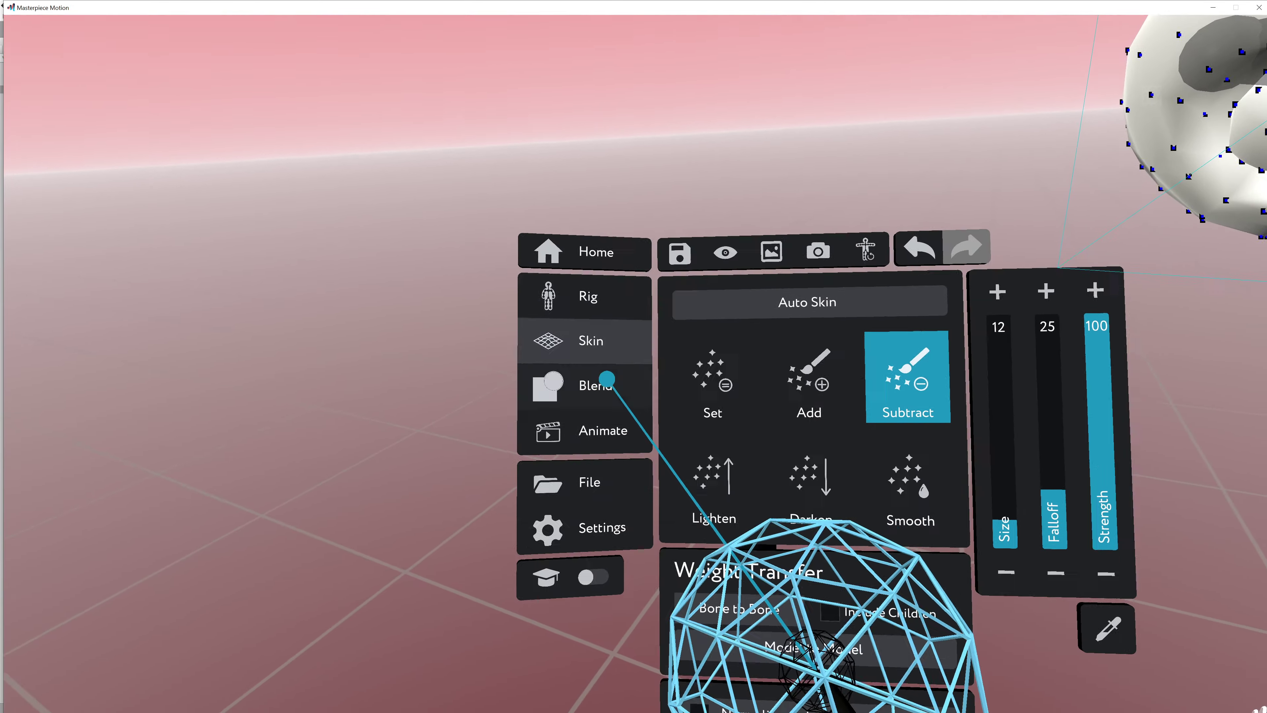
Export the selected worm model as worm.fbx to the Masterpiece Motion Exports folder, saving the project as well
left_click(590, 482)
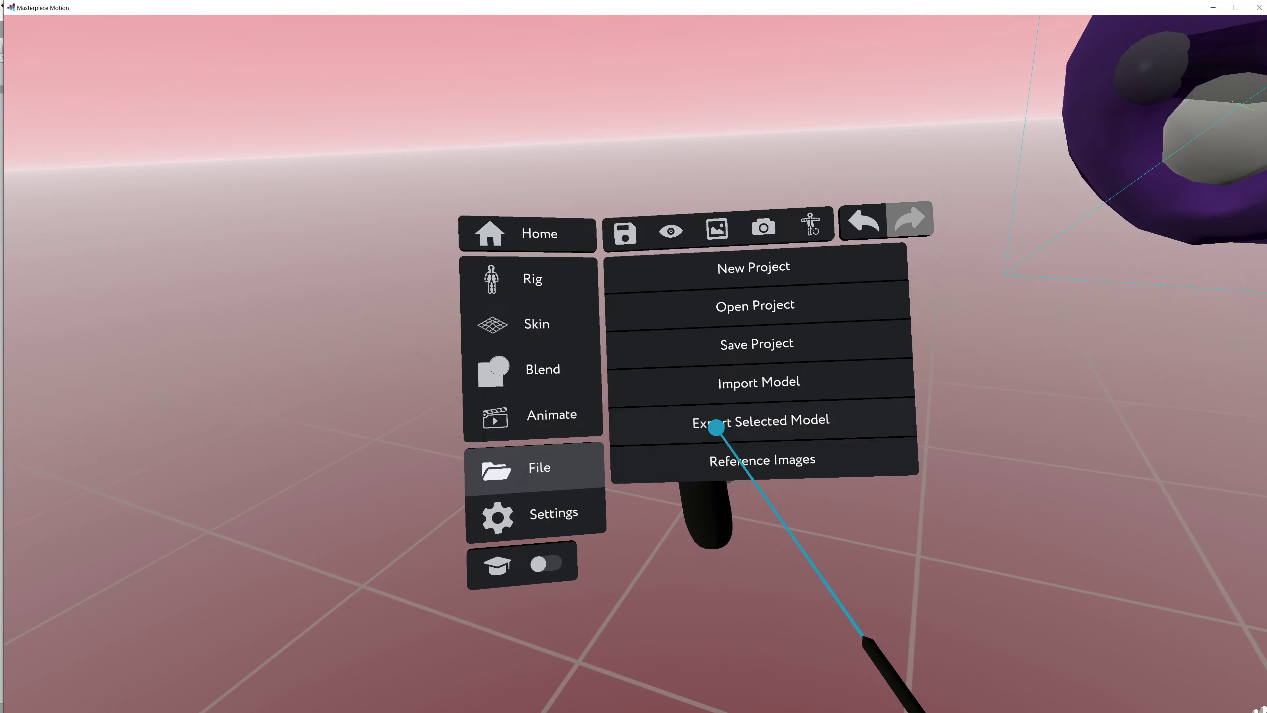
left_click(658, 453)
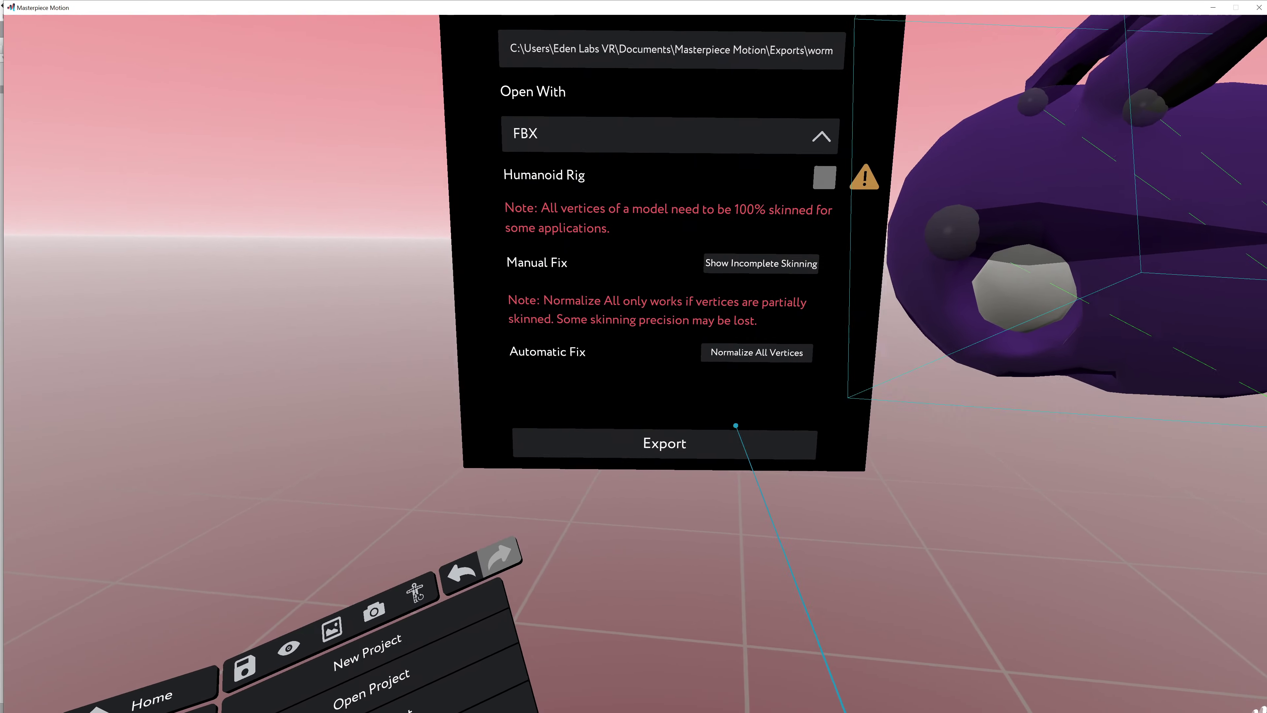
left_click(674, 430)
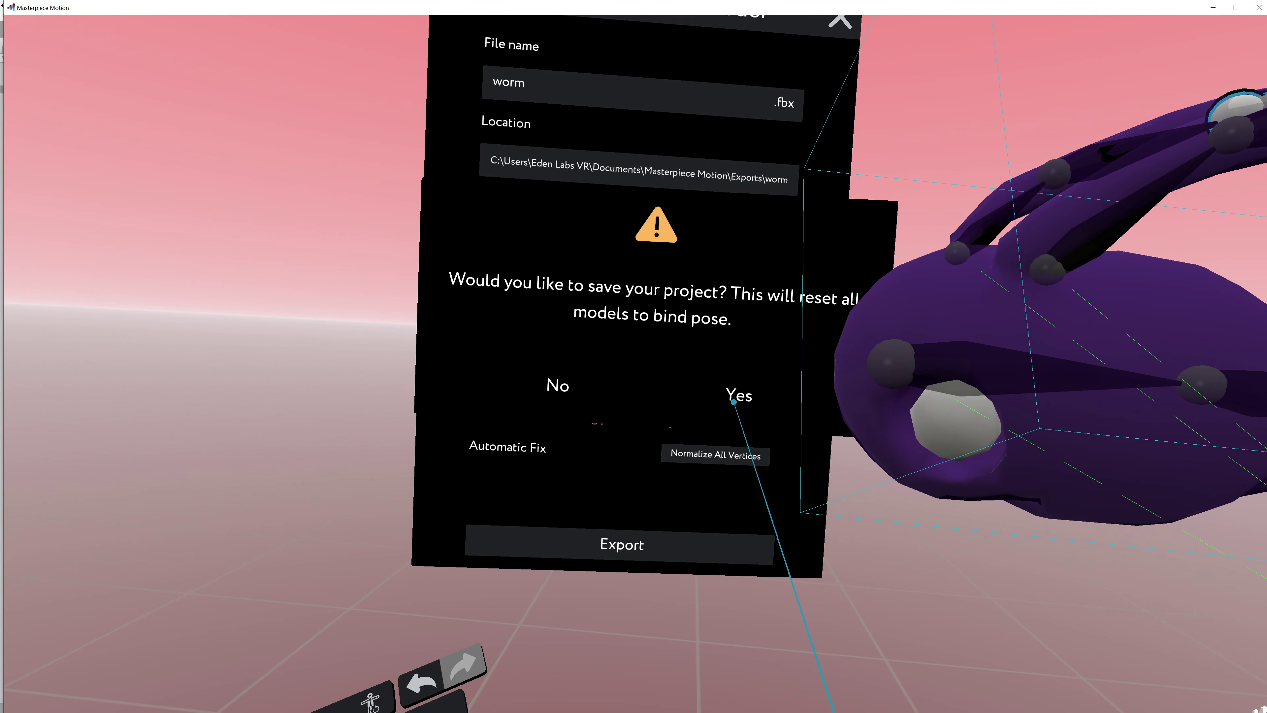
left_click(733, 402)
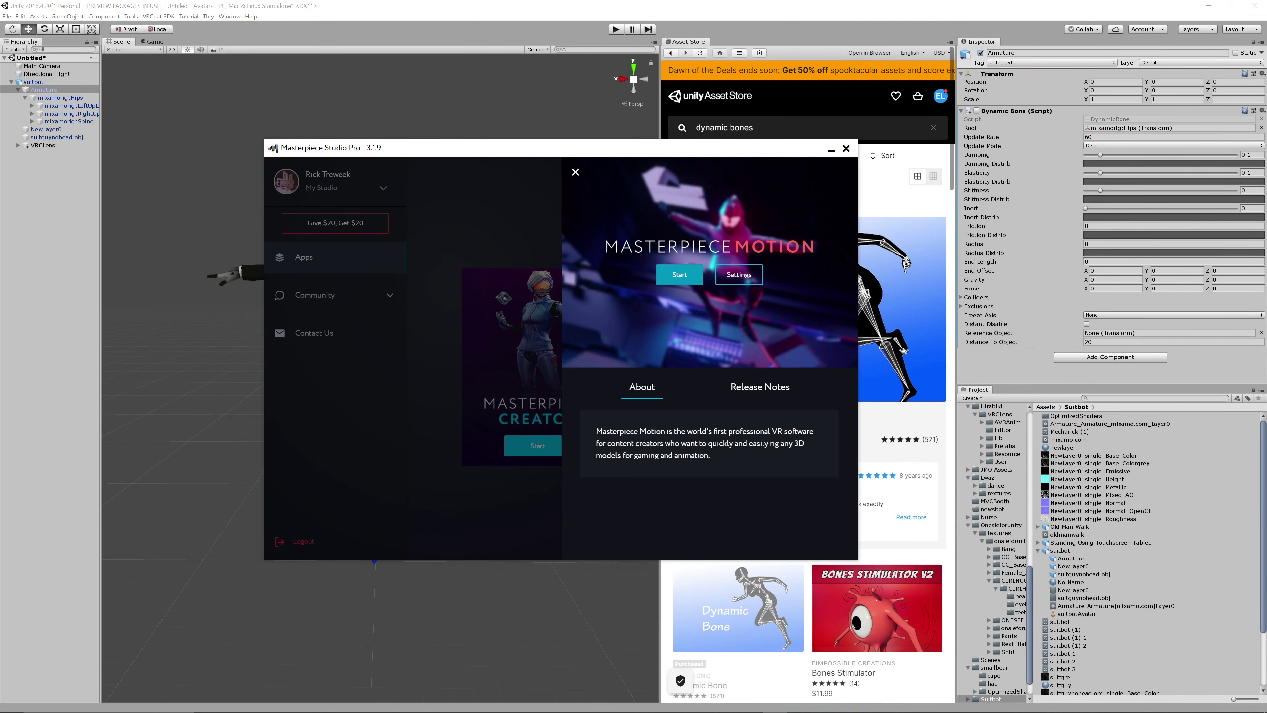
Switch to Unity, bring up File Explorer over it and open the Exports folder under Documents\Masterpiece Motion
key("alt+Tab")
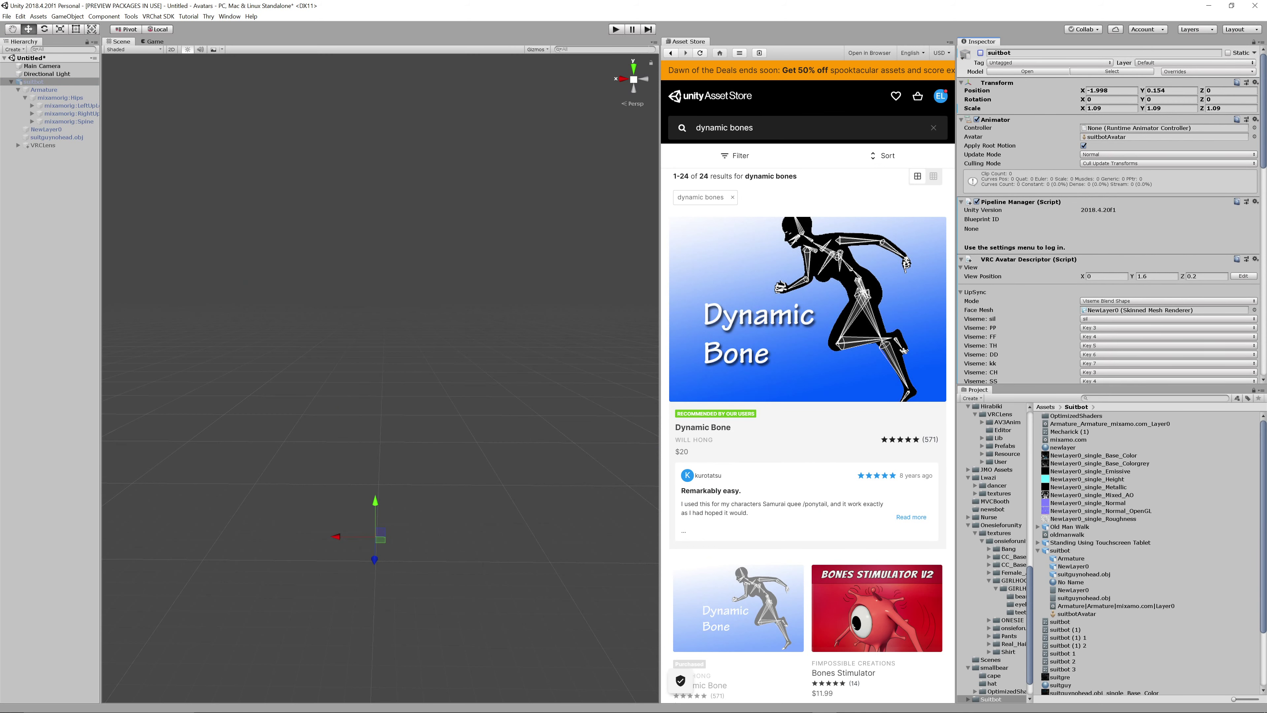
key("alt+Tab")
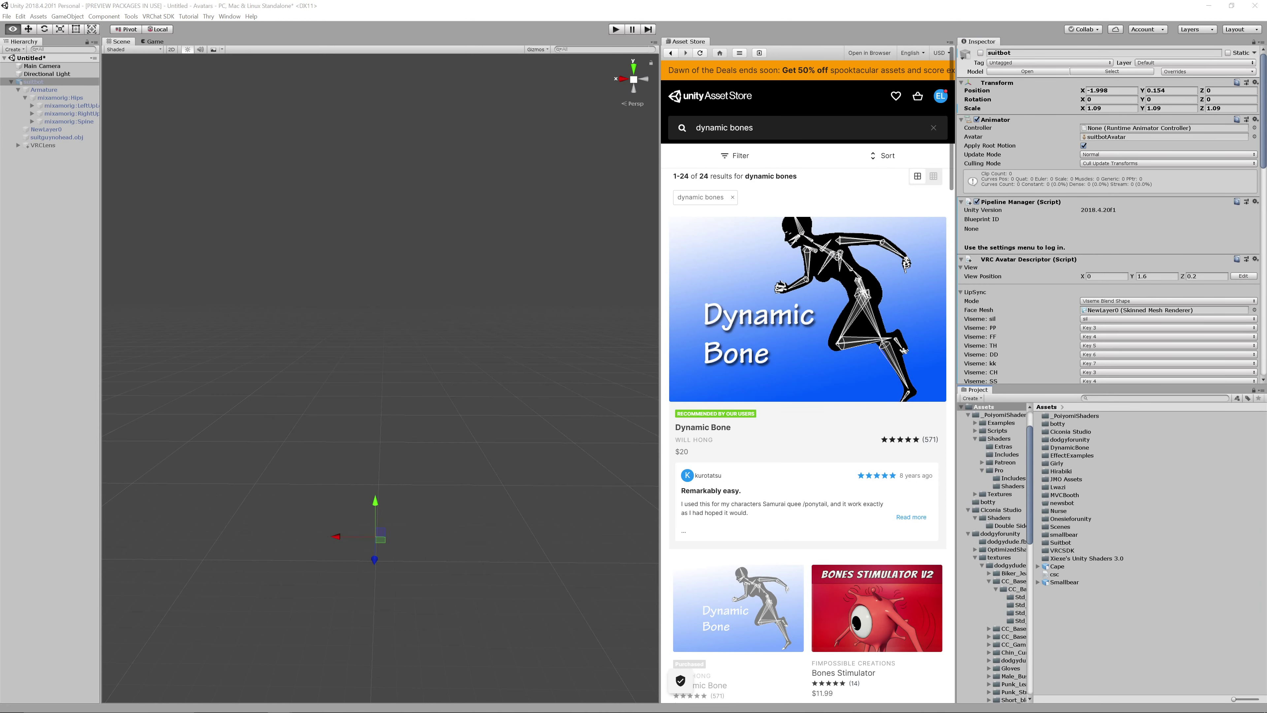
left_click_drag(1266, 214, 817, 264)
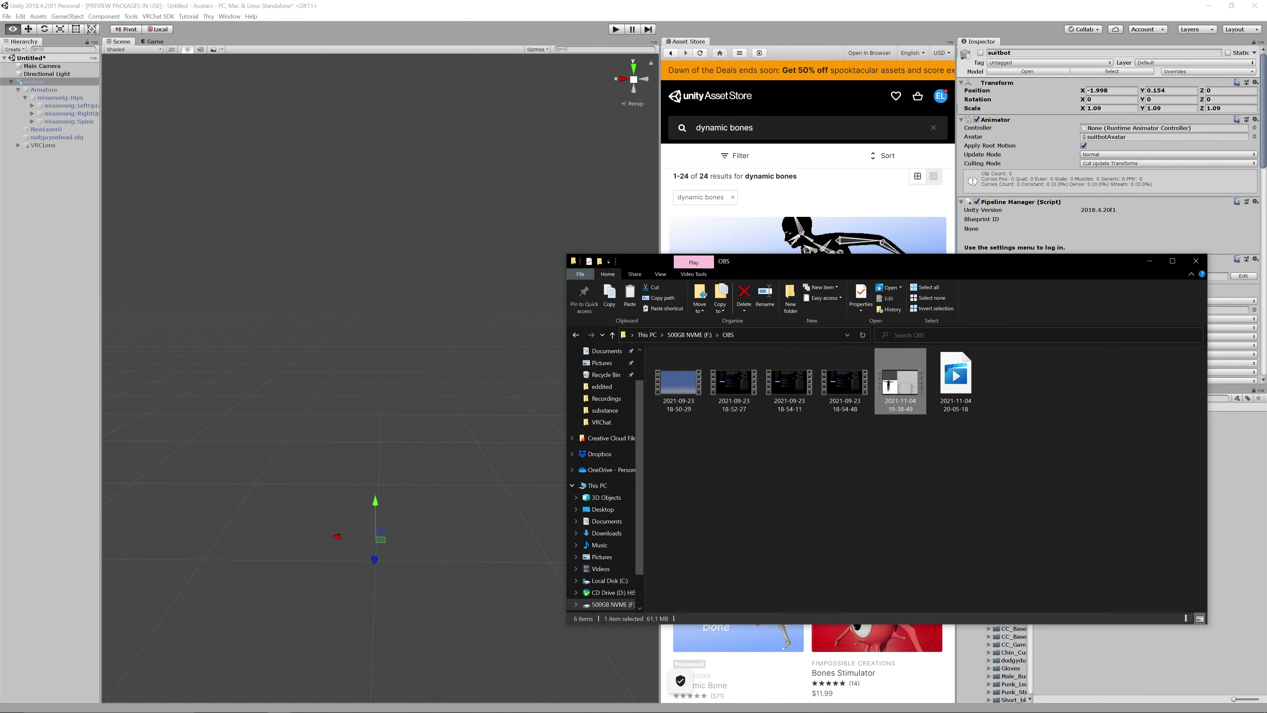
left_click(606, 521)
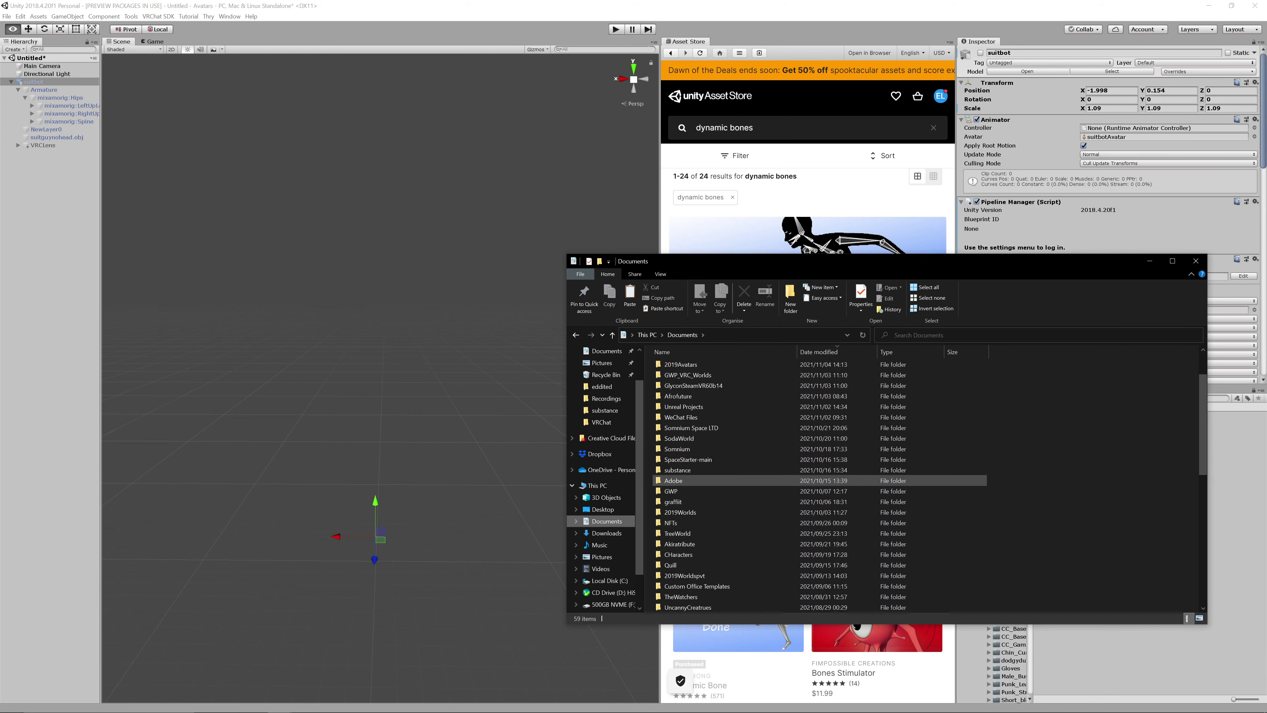
scroll(723, 481, "down", 1)
left_click(723, 351)
scroll(699, 523, "down", 1)
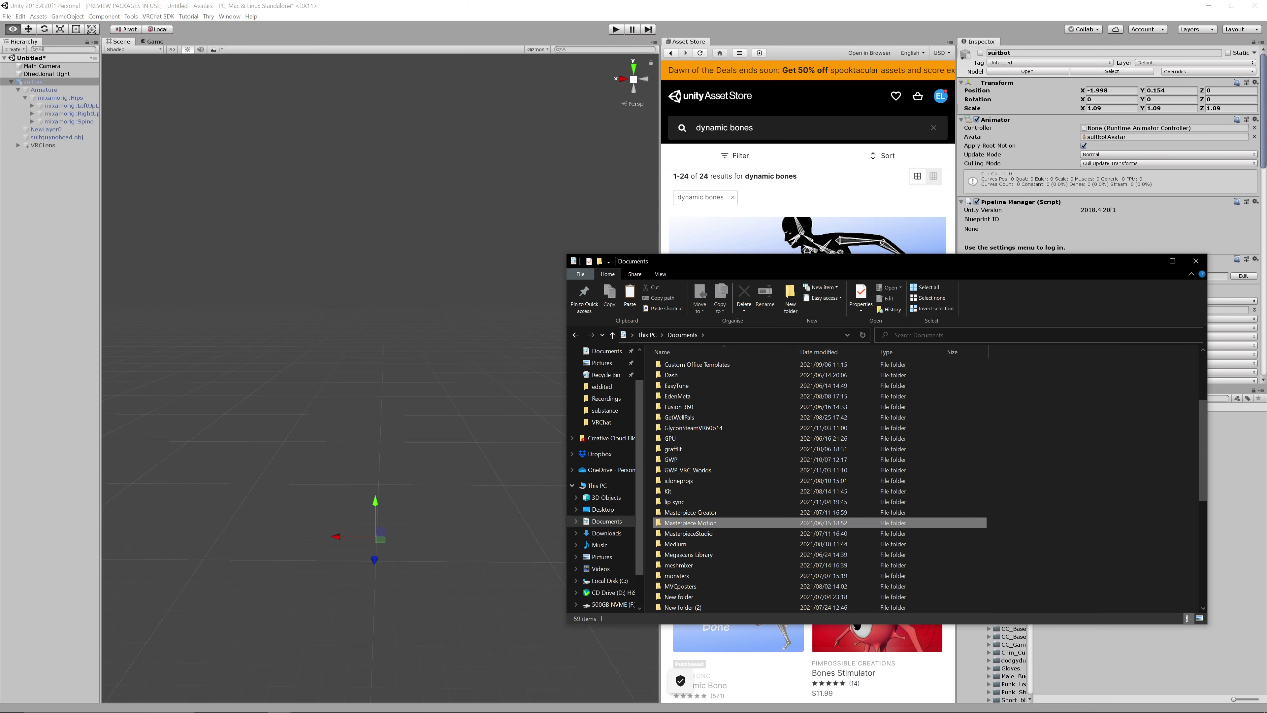
double_click(699, 522)
double_click(709, 367)
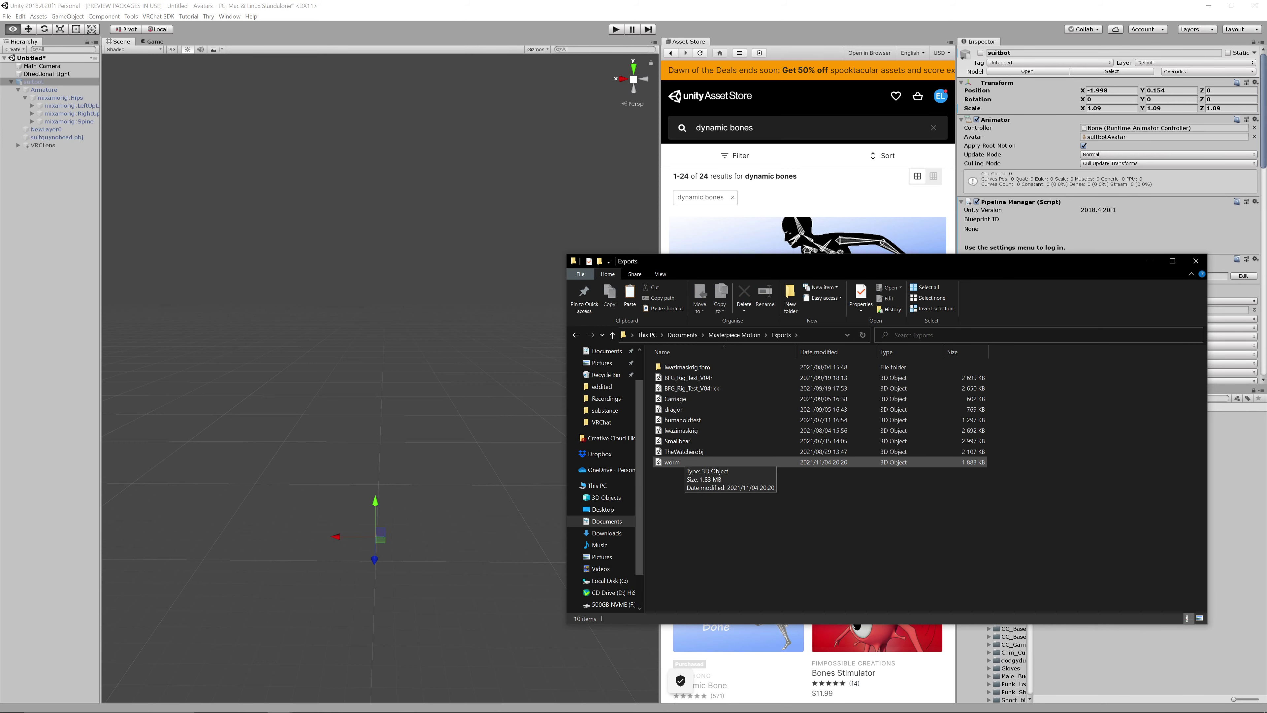
Import the exported worm file into Unity's root Assets folder and select it to show its import settings
left_click_drag(849, 261, 499, 200)
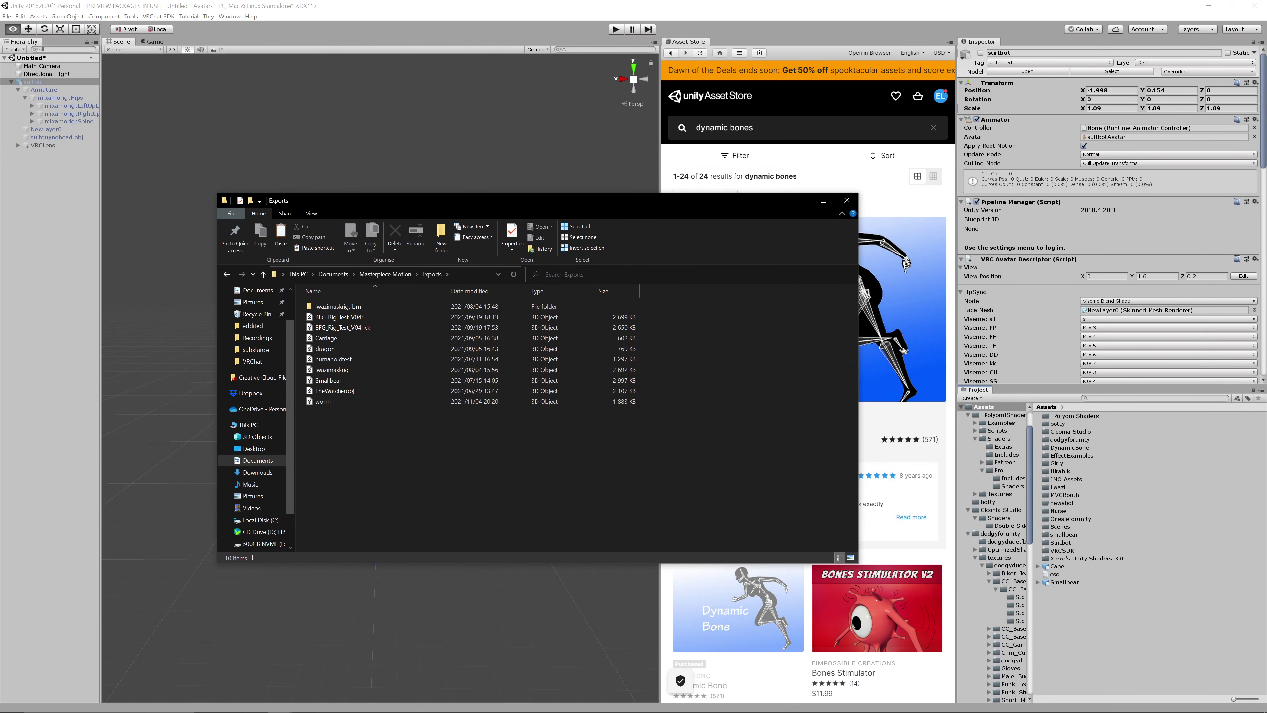
left_click(323, 401)
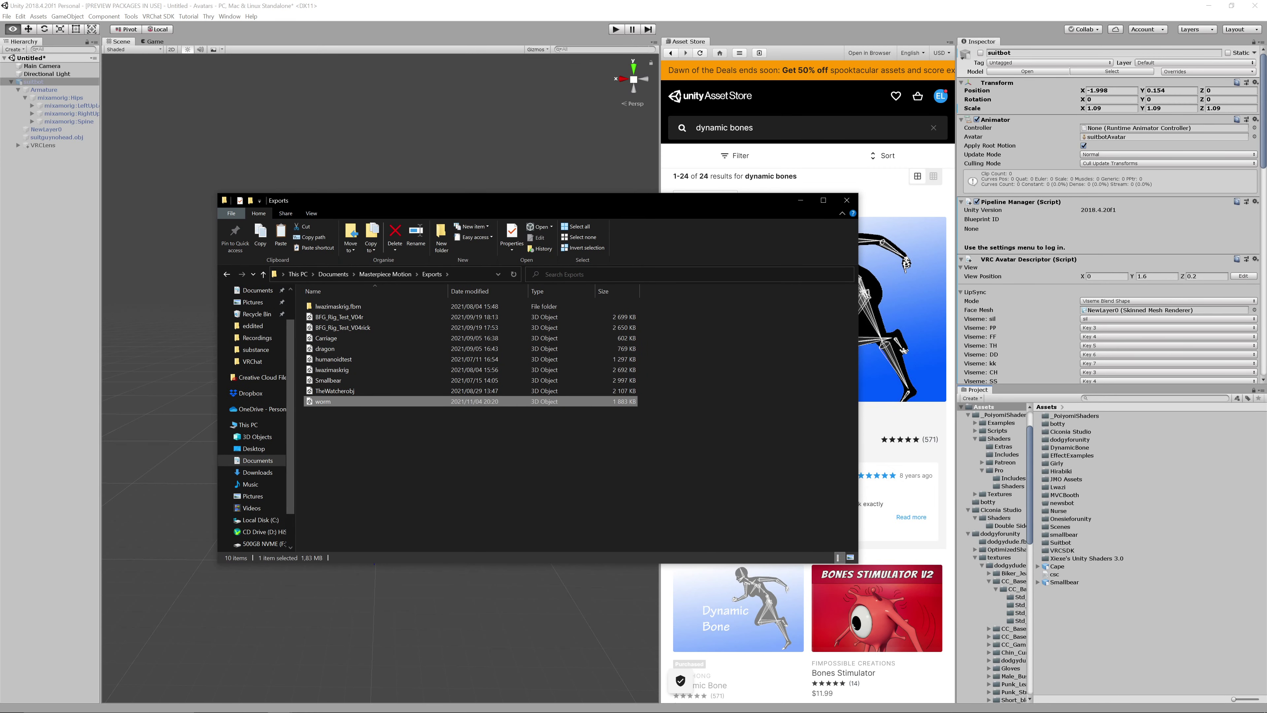
key("alt+Tab")
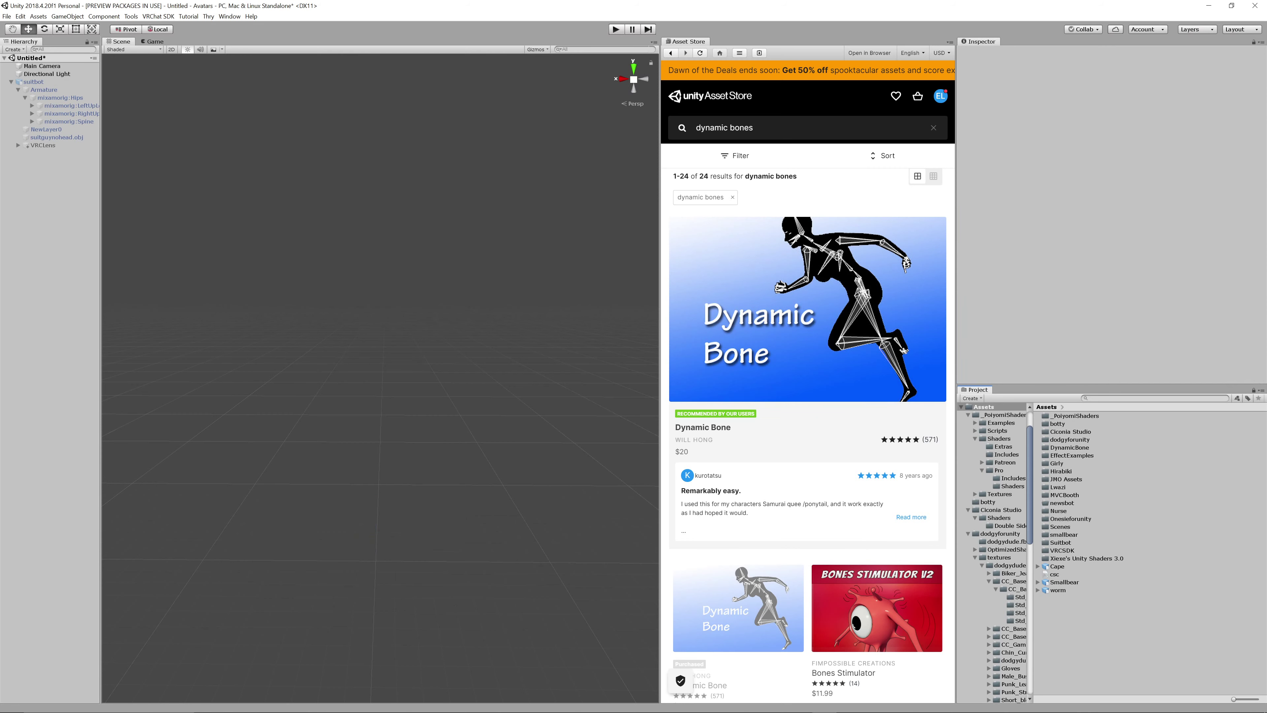
left_click(1059, 591)
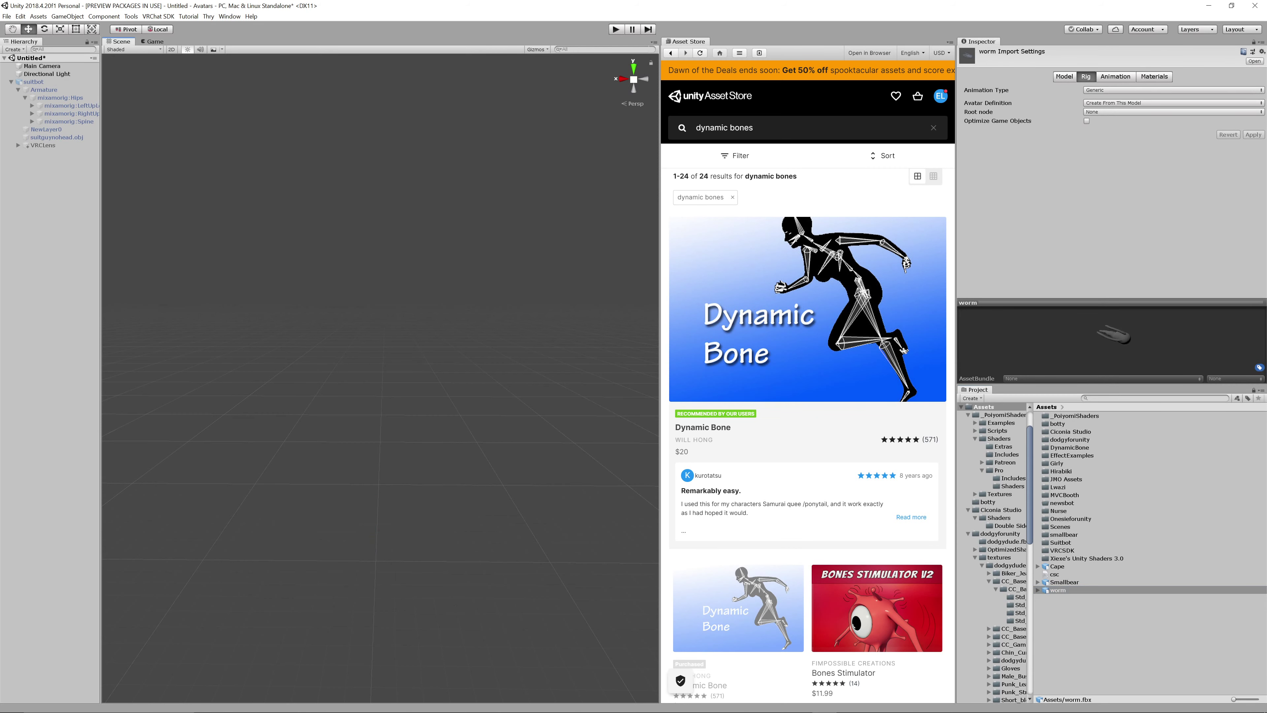
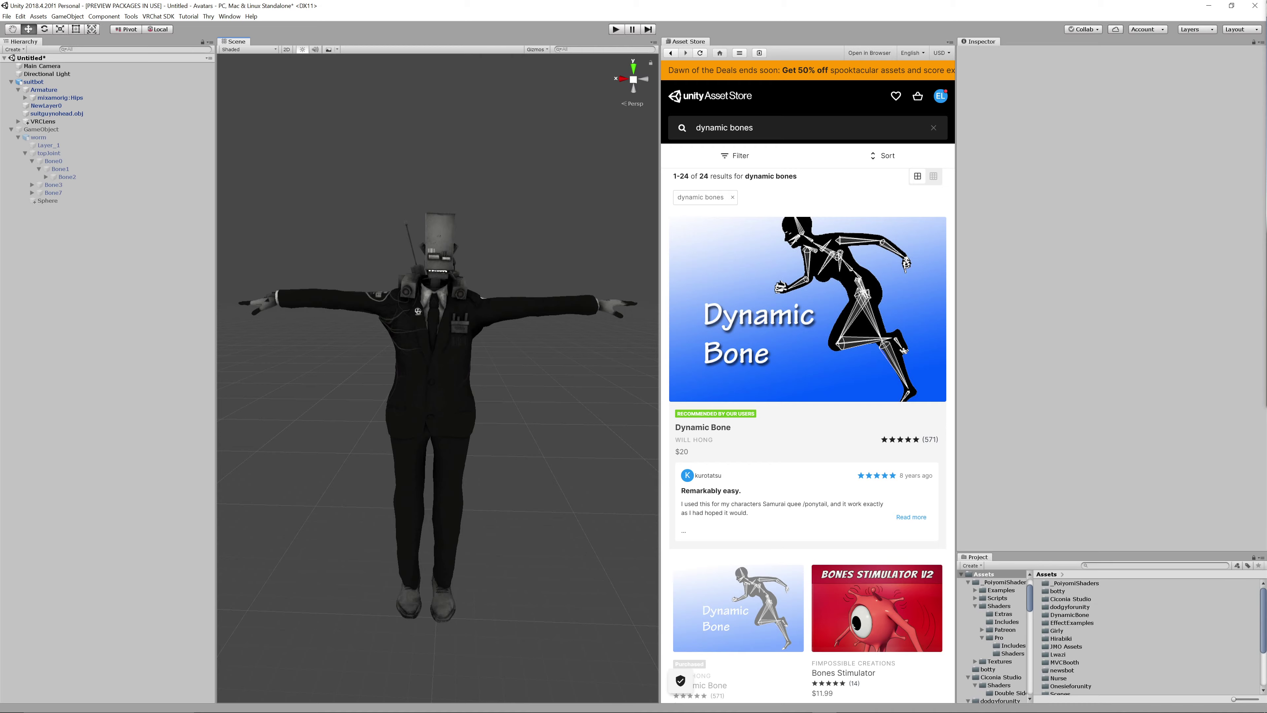
Switch to Masterpiece Motion and edit the suited robot's rig and skin weights with the Add and Subtract brushes
key("alt+Tab")
key("alt+Tab")
key("alt+Tab")
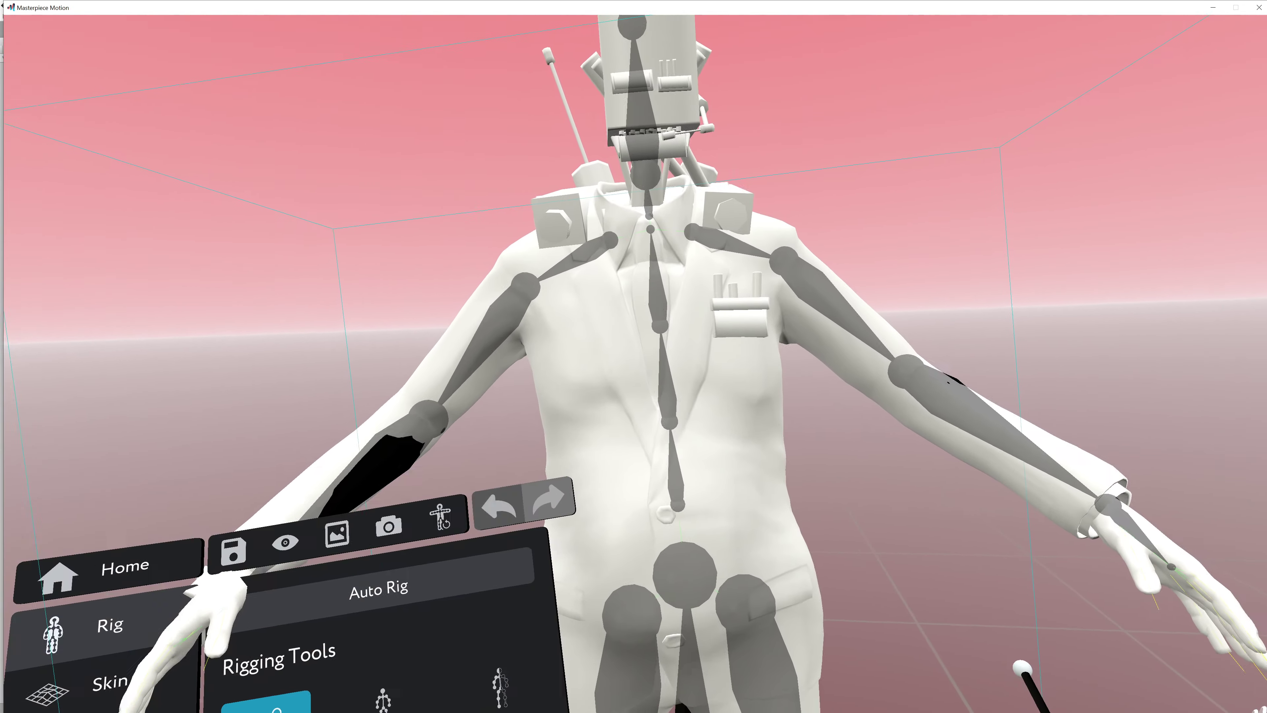
left_click(539, 498)
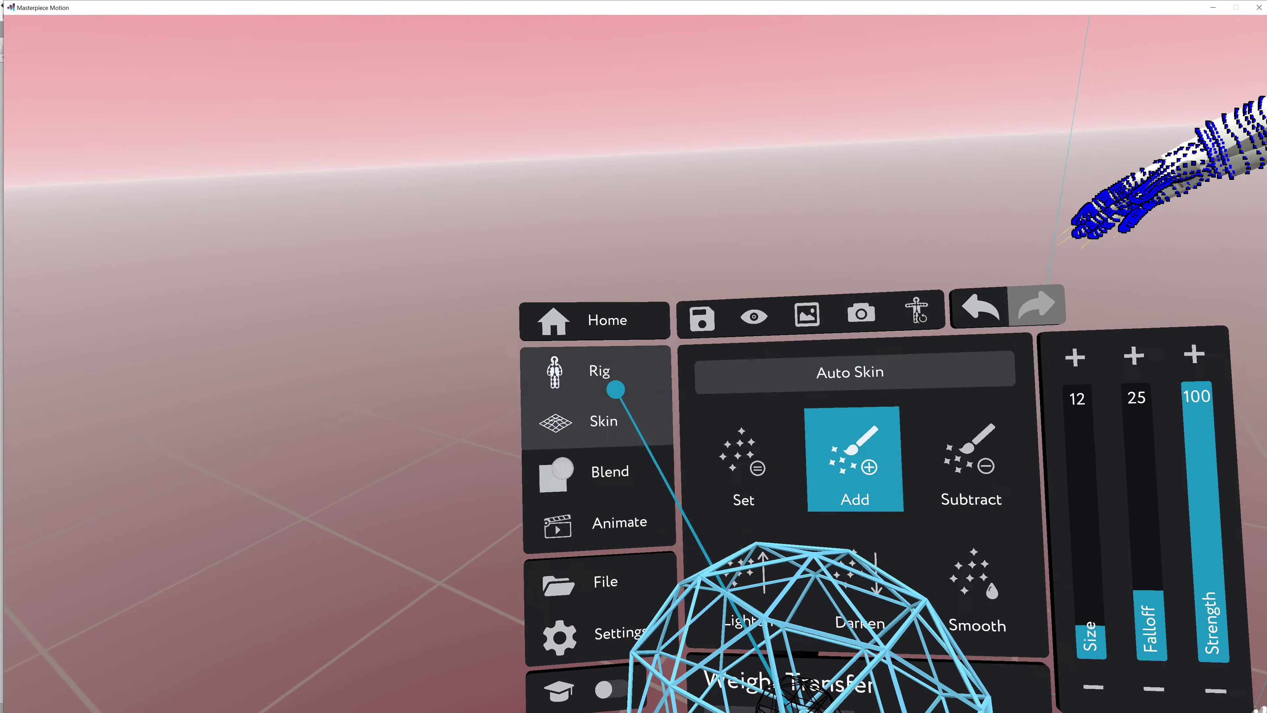
left_click(397, 391)
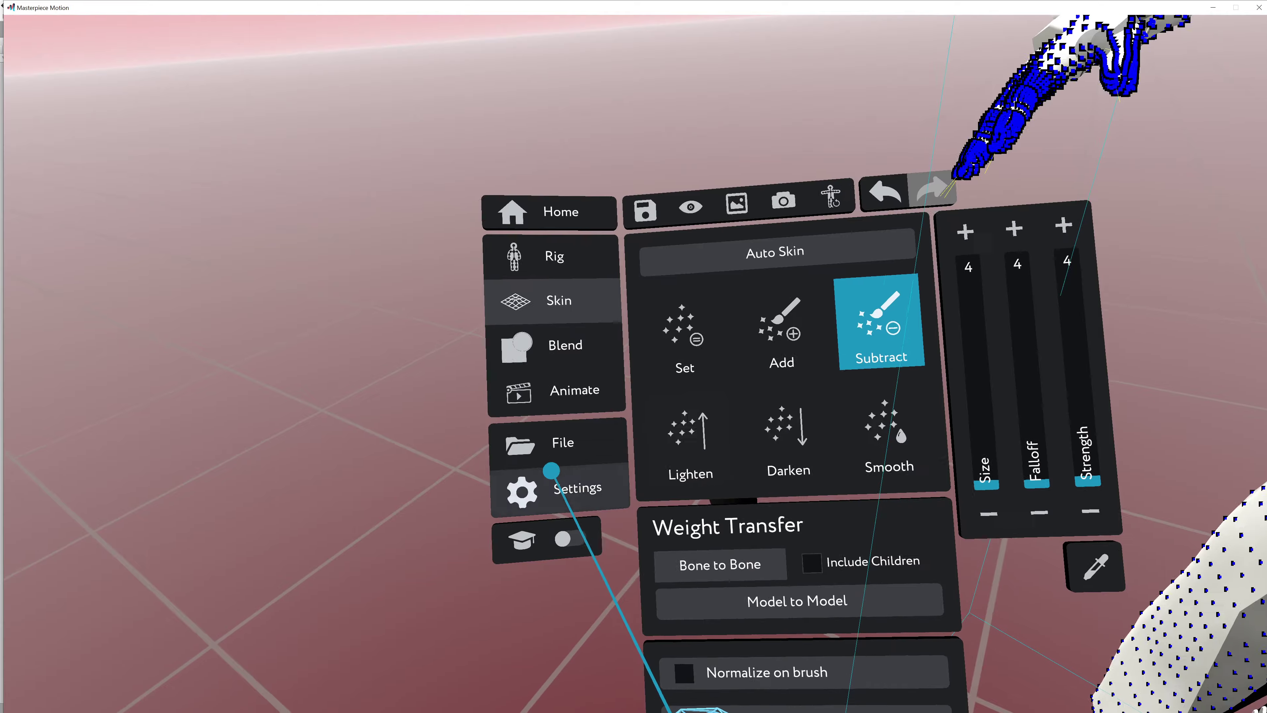
Export the selected robot as suitbot.fbx to the Masterpiece Motion Exports folder, saving the project as well
left_click(552, 467)
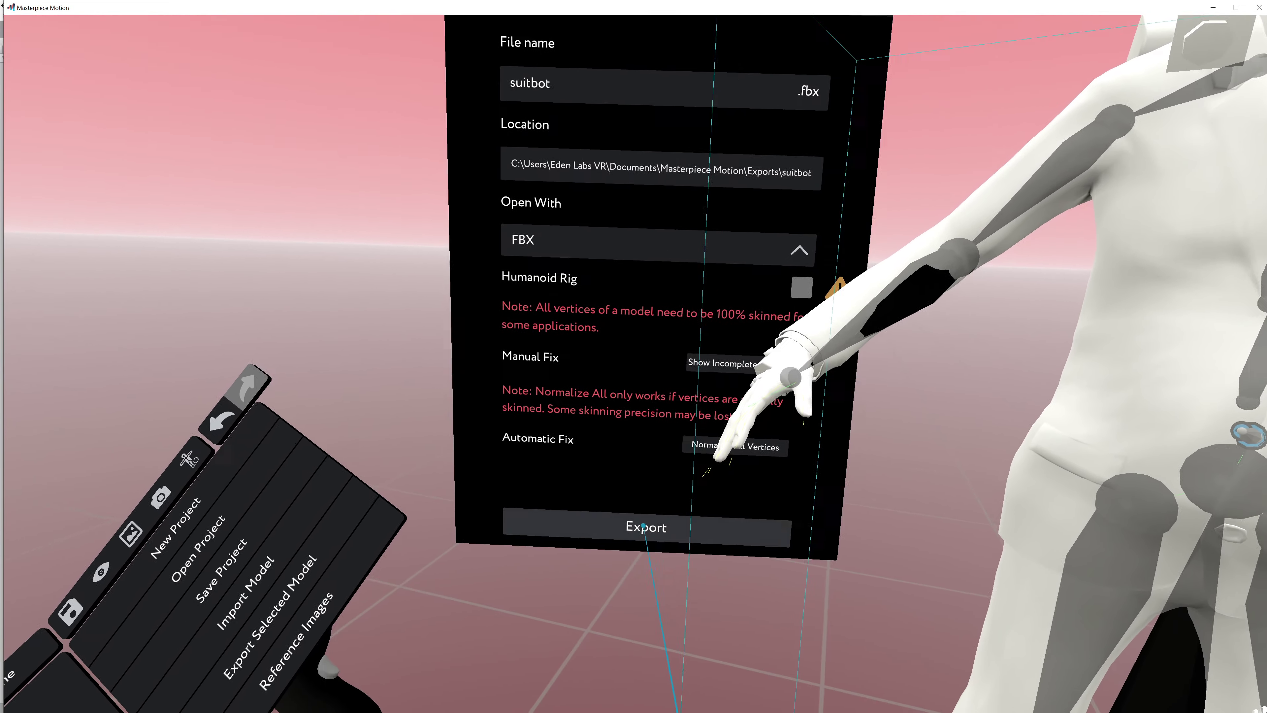
left_click(649, 505)
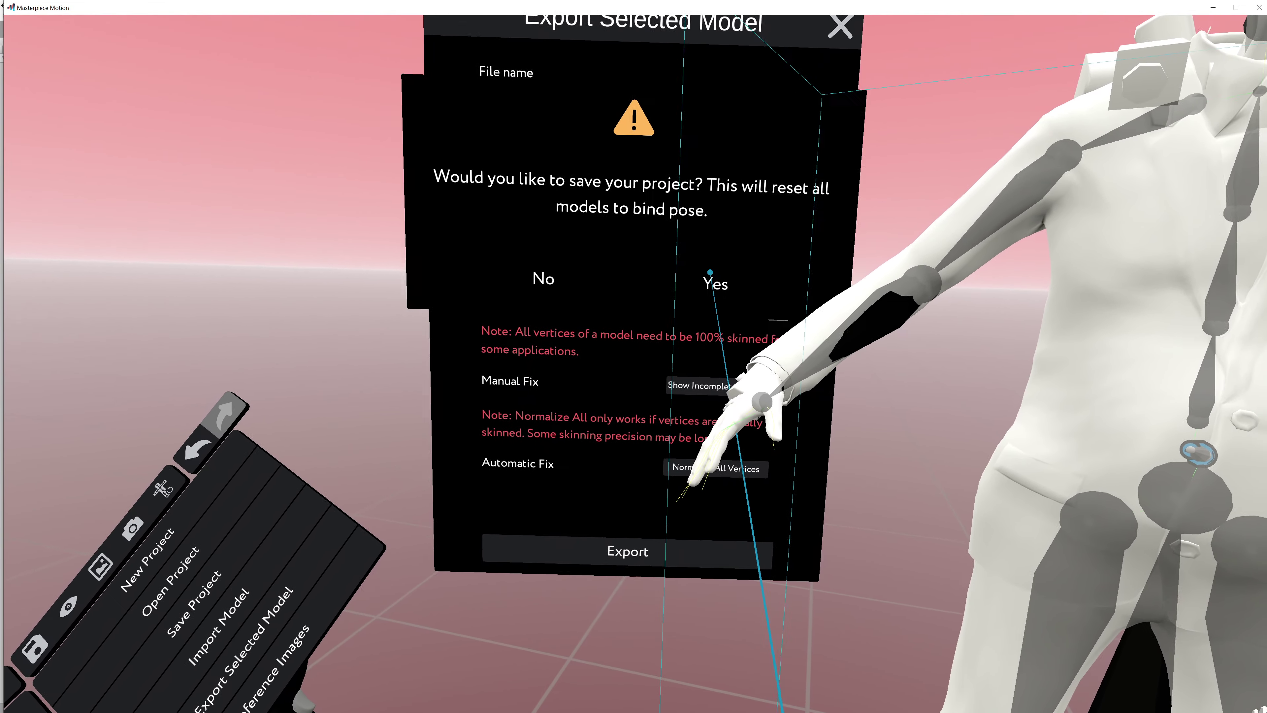
left_click(711, 282)
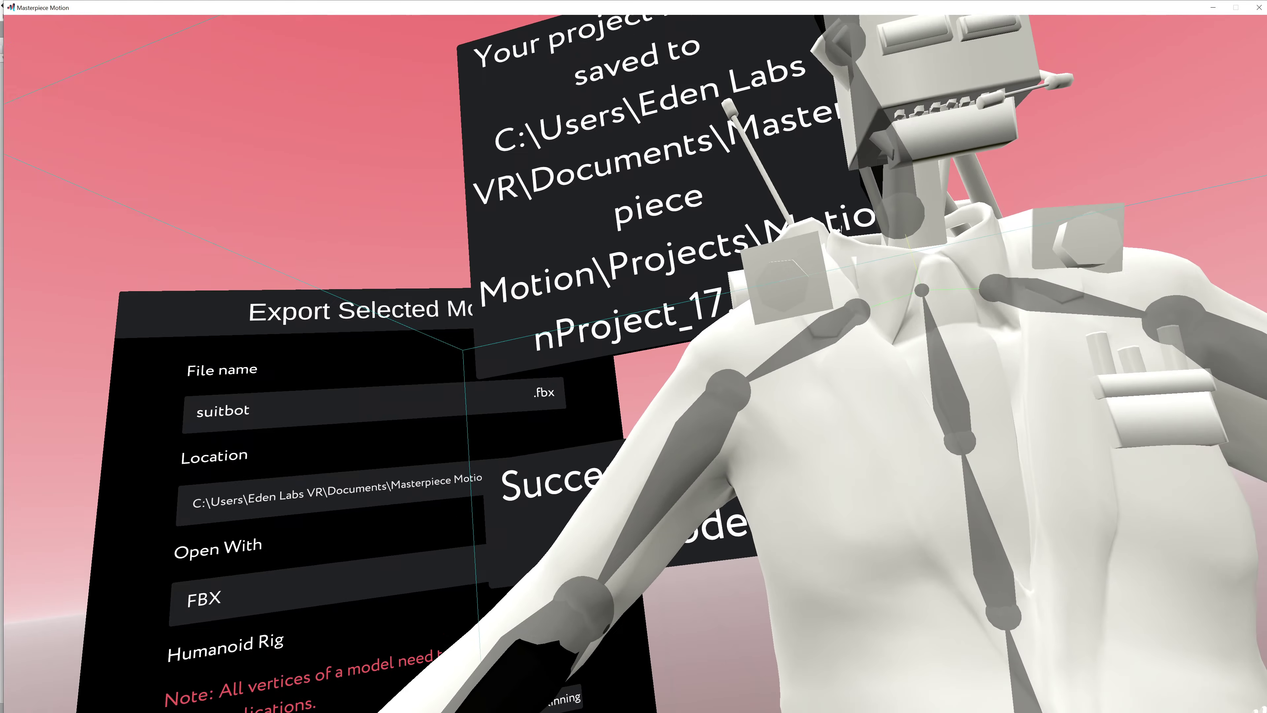
Bring the Exports folder up over Unity and import the suitbot file into the root Assets folder
key("alt+Tab")
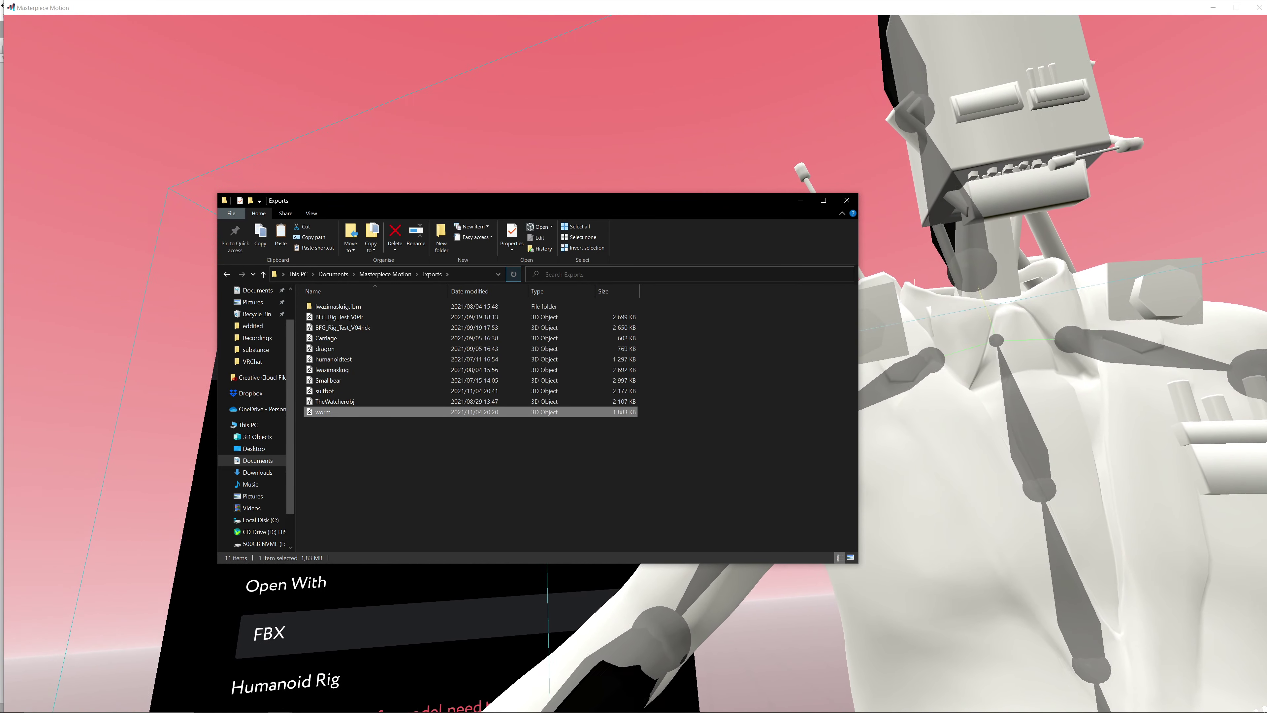
key("alt+Tab")
key("alt+Tab")
key("alt+Tab")
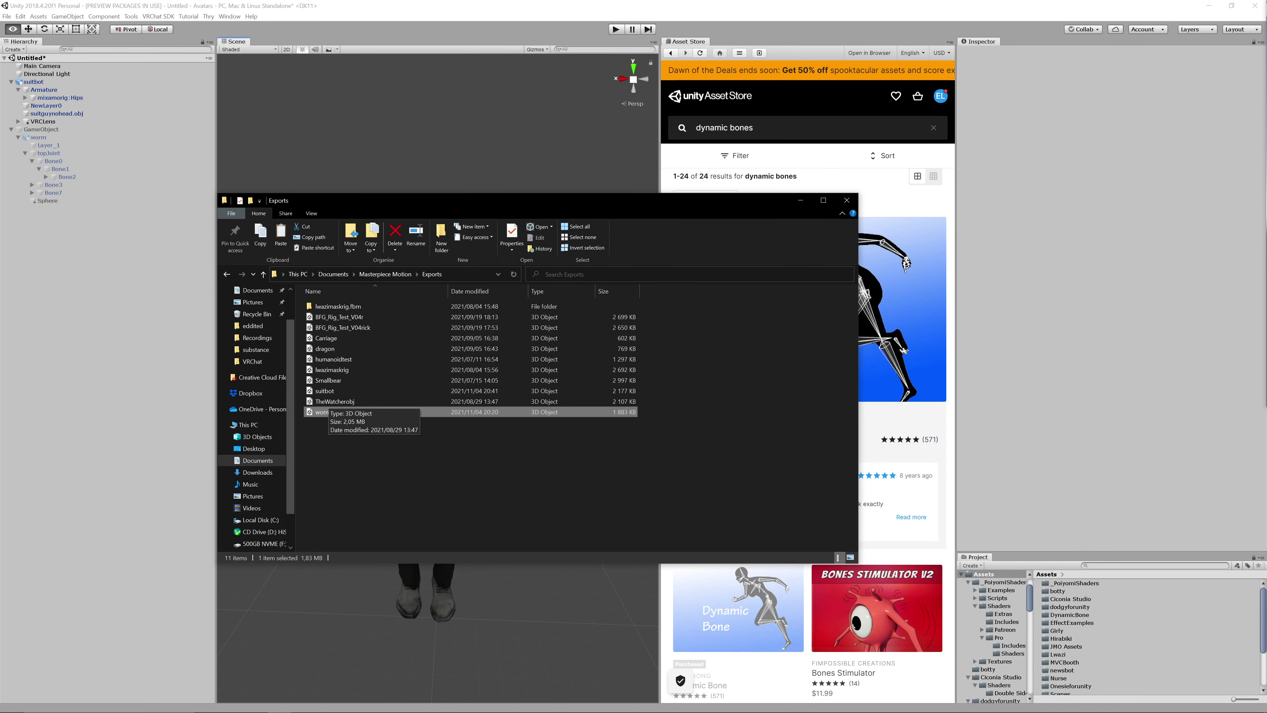
left_click(325, 390)
left_click_drag(324, 390, 534, 491)
Place the imported suitbot model from Assets in the scene near the existing avatar's feet
left_click_drag(1068, 622, 1060, 678)
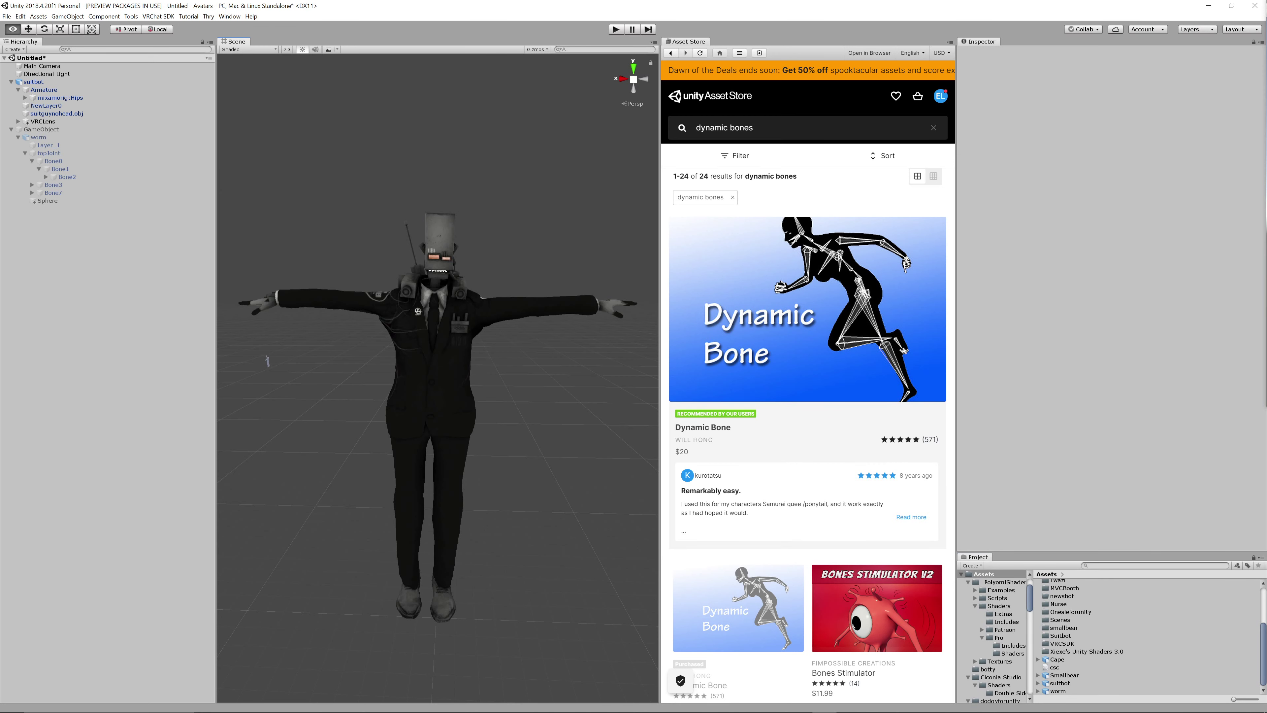
left_click_drag(380, 604, 380, 597)
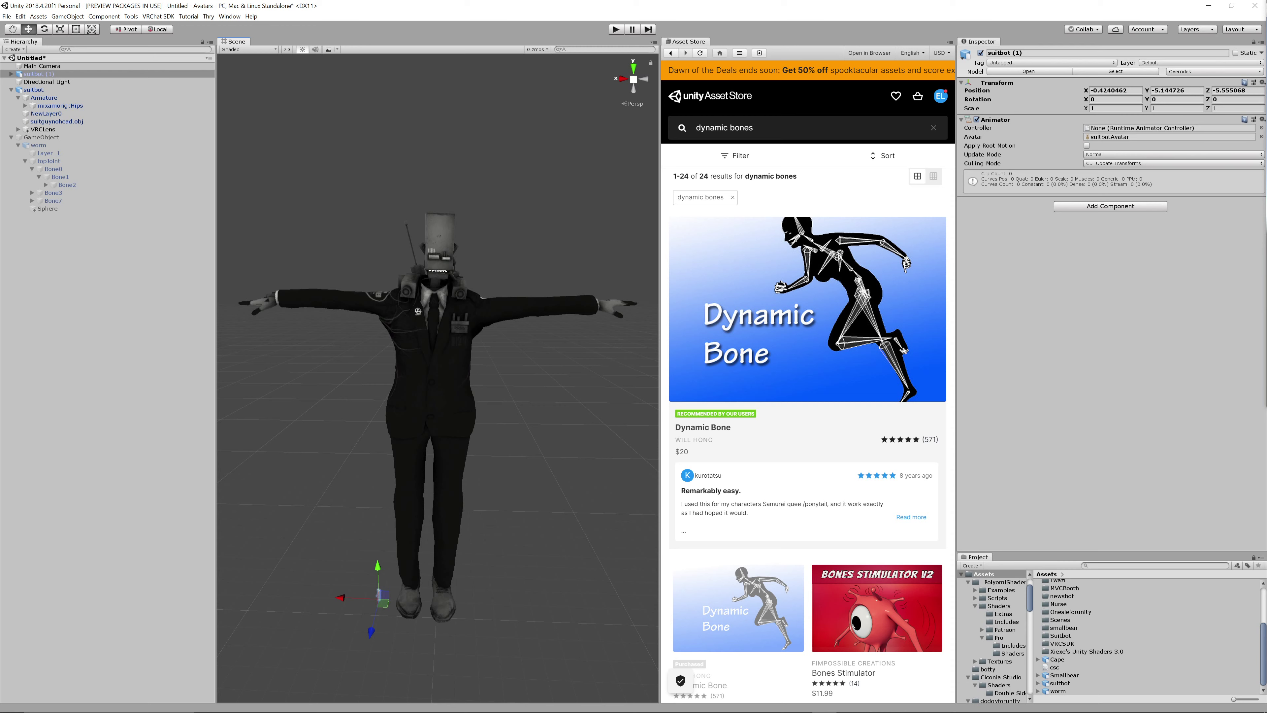
left_click_drag(439, 349, 518, 350, "alt")
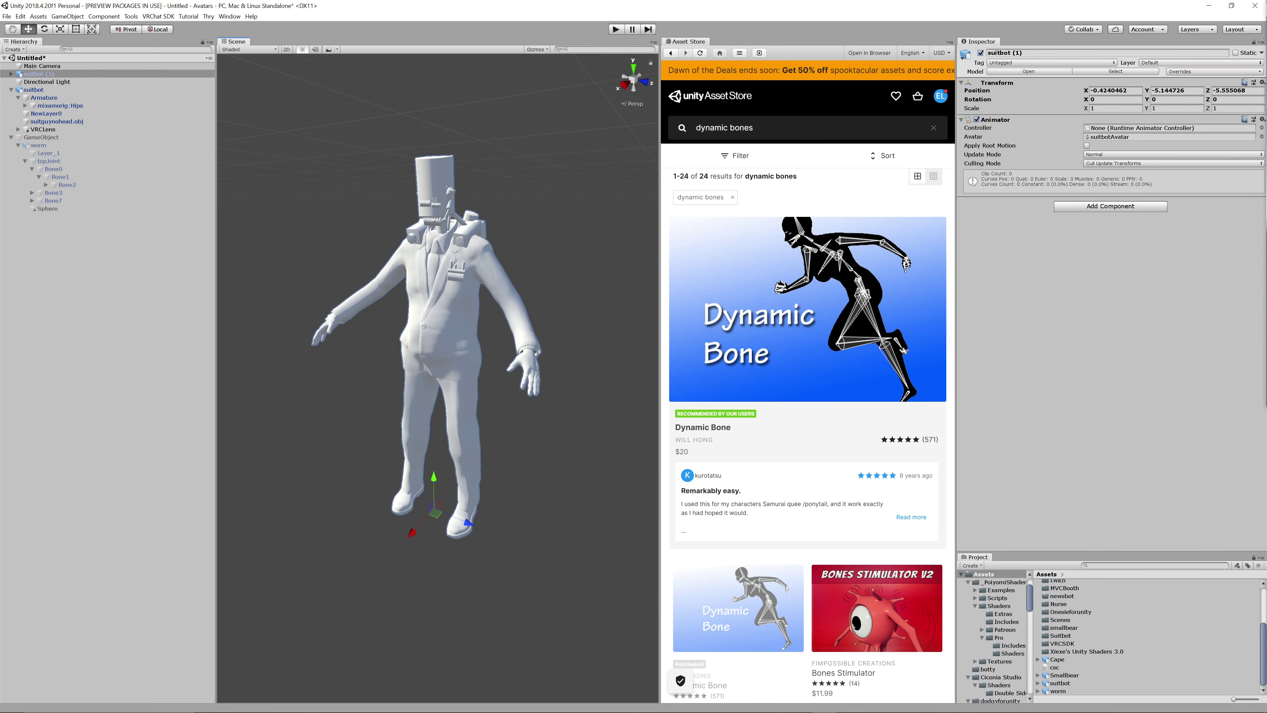
Add a Dynamic Bone component to the Armature of suitbot (1) and expand the Armature's bones
left_click(11, 73)
left_click(44, 81)
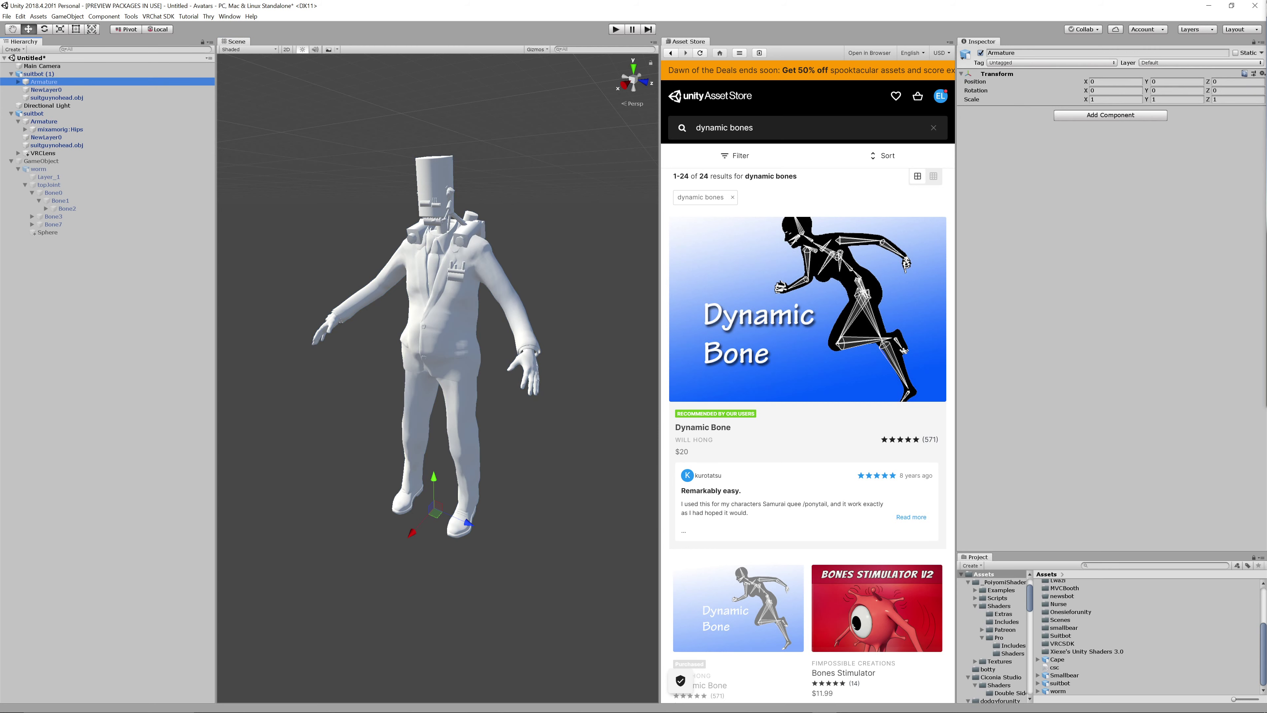
left_click(1110, 115)
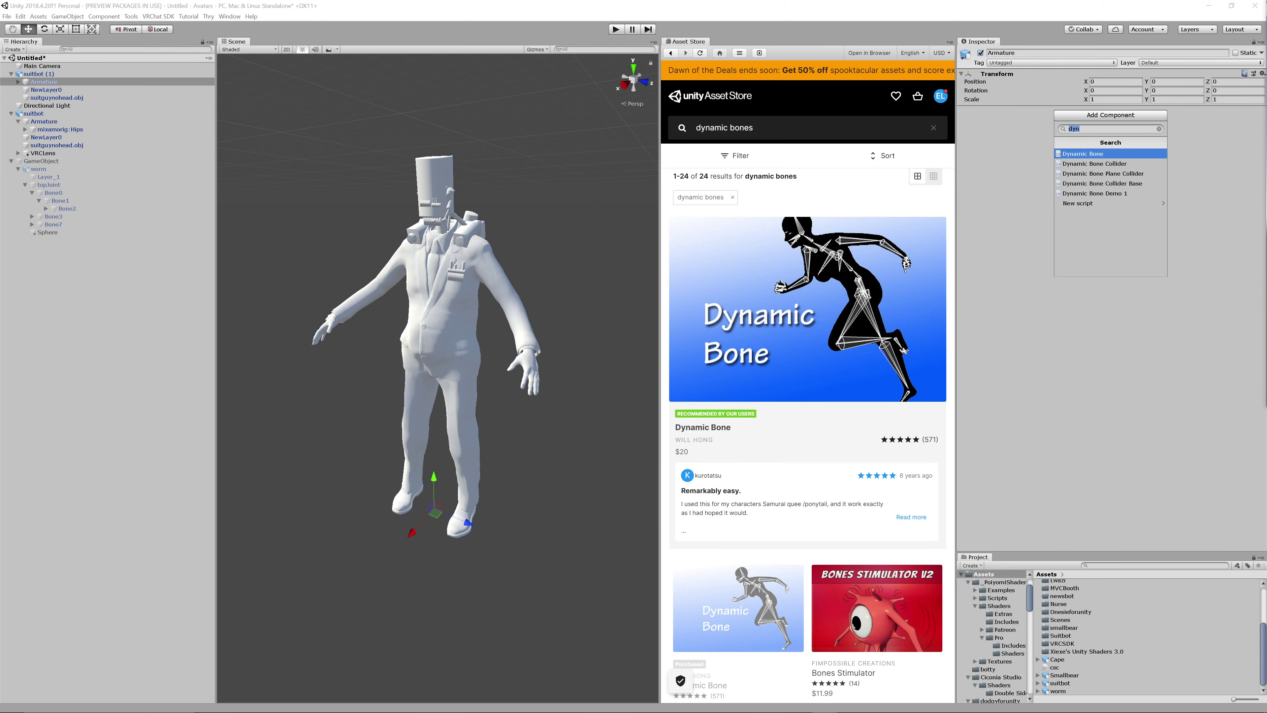
key("Return")
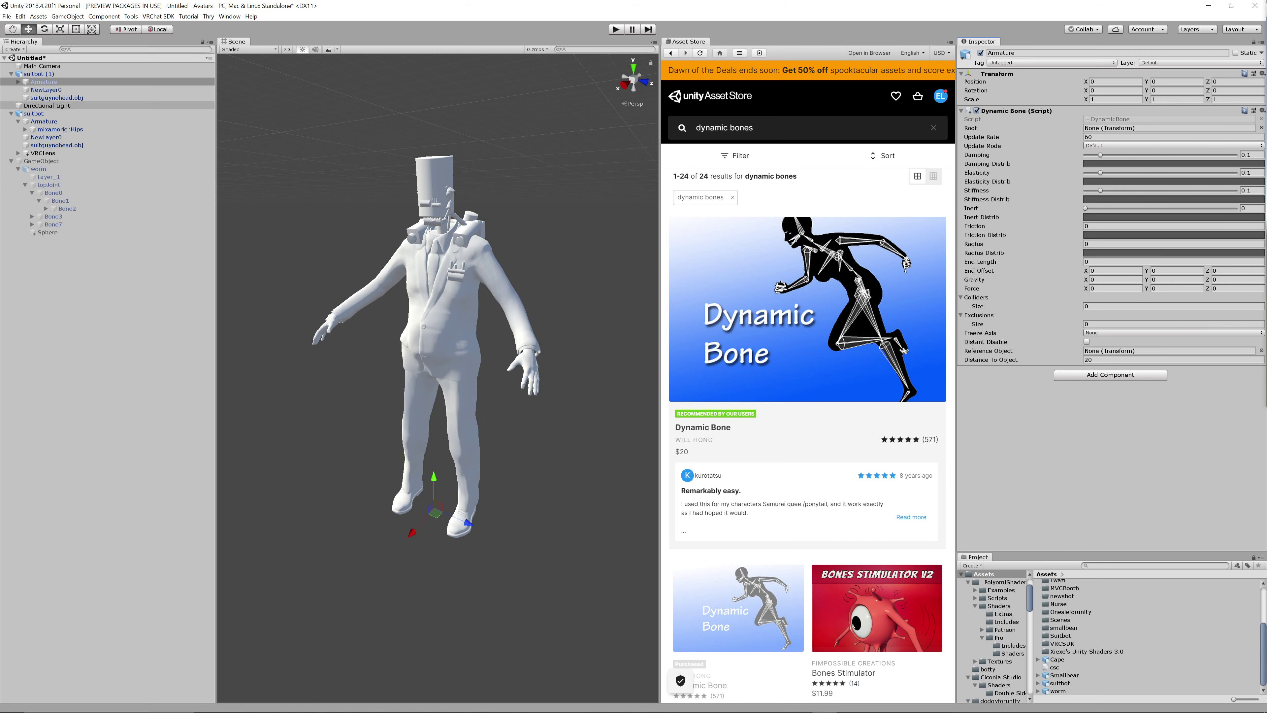
left_click(18, 81)
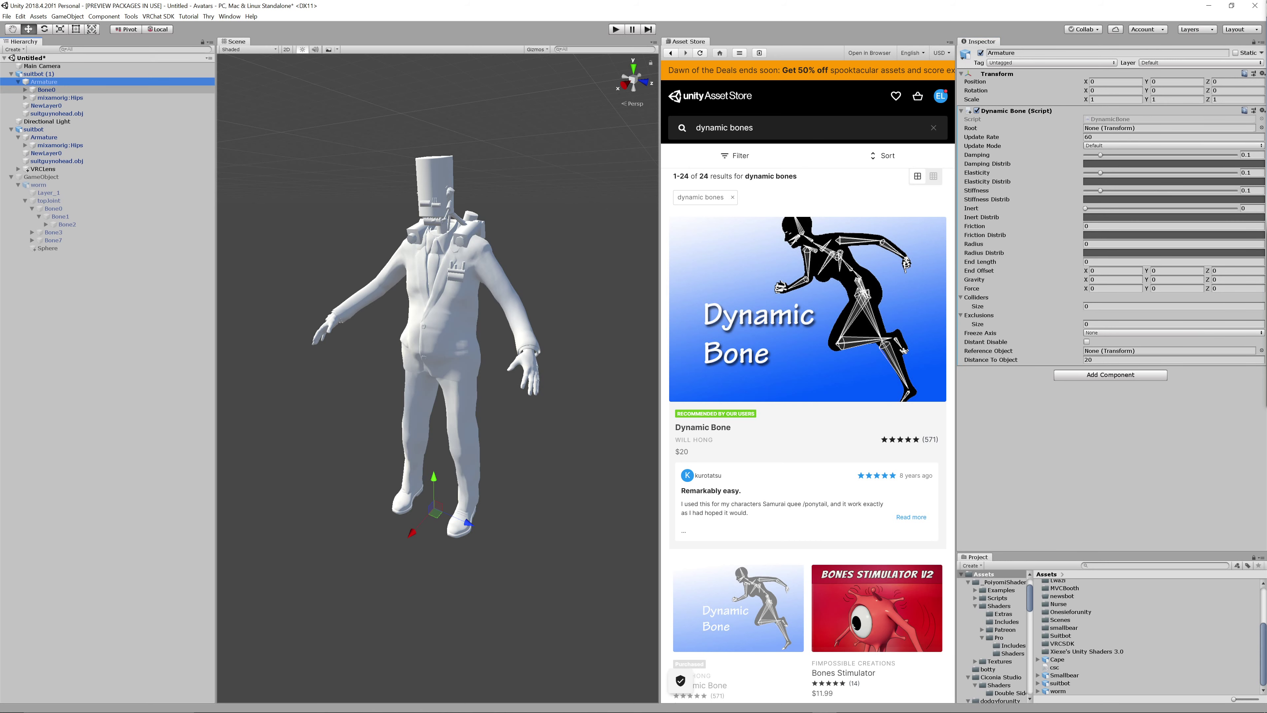